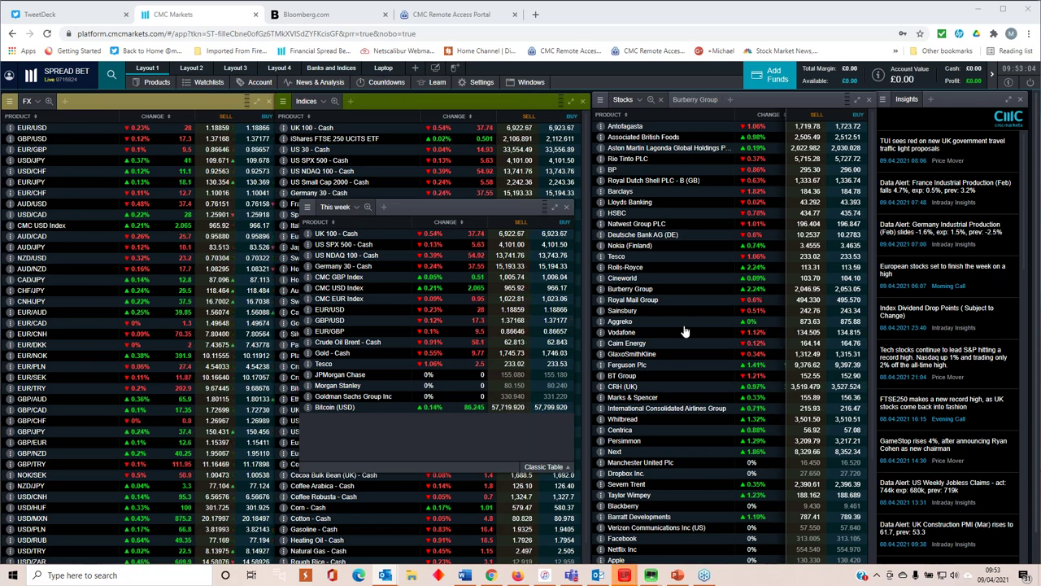
Open the GBP/USD daily chart from the This week watchlist, enlarge it and widen the visible range to 7 months
{"action": "left_click", "coordinate": [336, 322]}
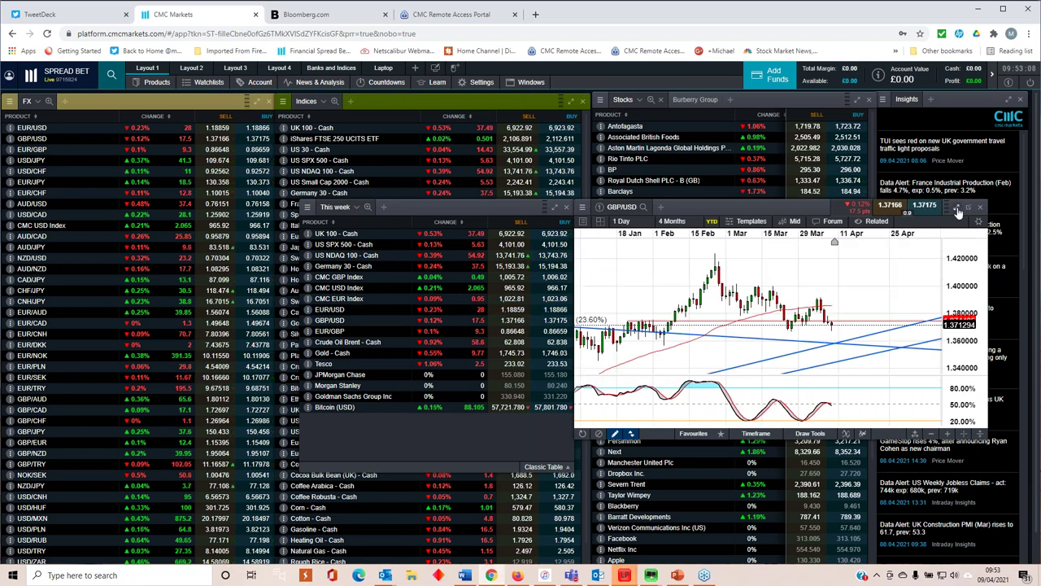
{"action": "left_click", "coordinate": [959, 208]}
{"action": "scroll", "coordinate": [677, 284], "scroll_direction": "down", "scroll_amount": 4}
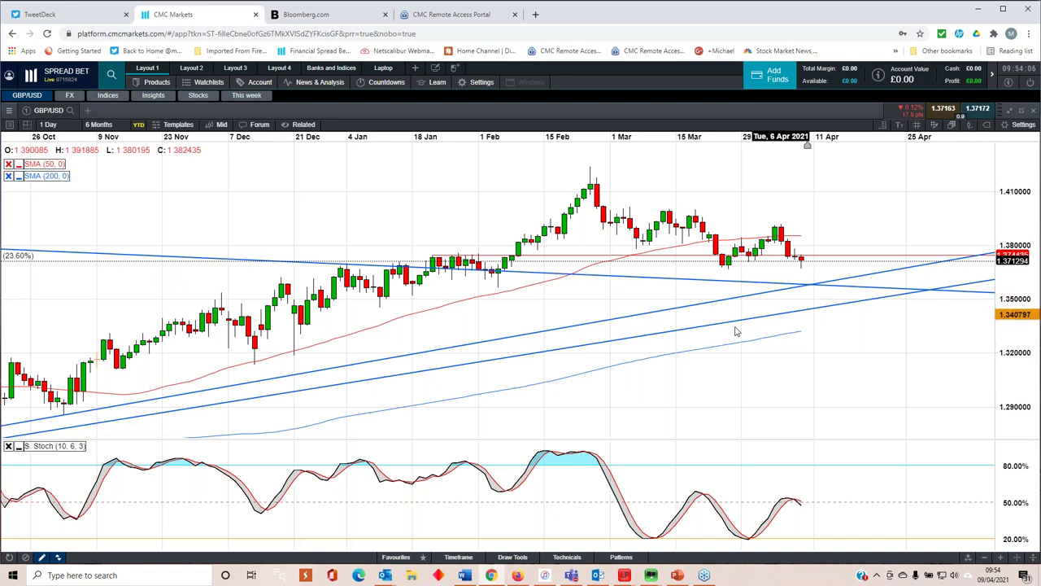
{"action": "scroll", "coordinate": [727, 333], "scroll_direction": "down", "scroll_amount": 1}
{"action": "scroll", "coordinate": [727, 333], "scroll_direction": "down", "scroll_amount": 1}
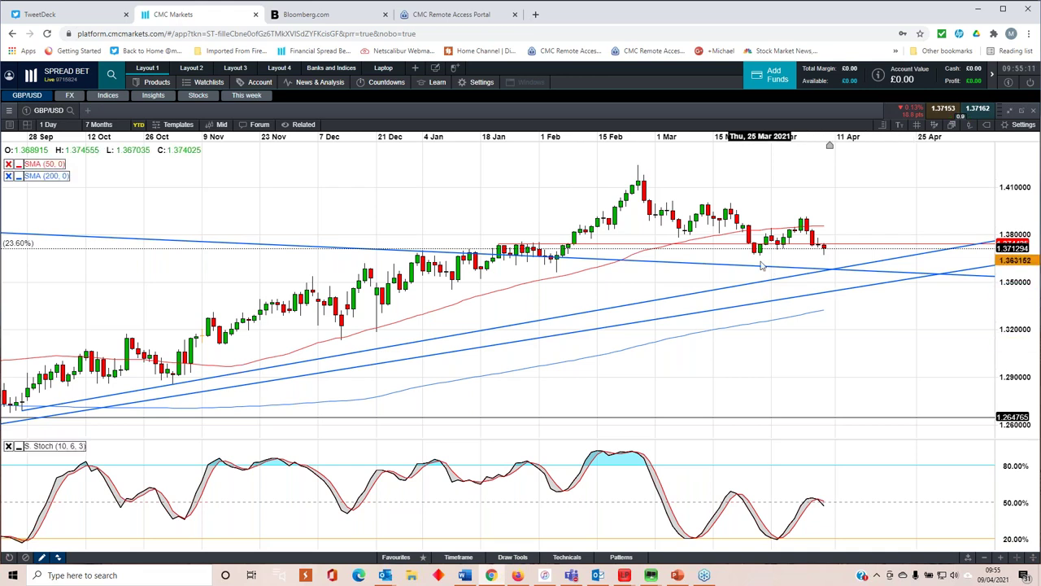
{"action": "scroll", "coordinate": [763, 266], "scroll_direction": "down", "scroll_amount": 2}
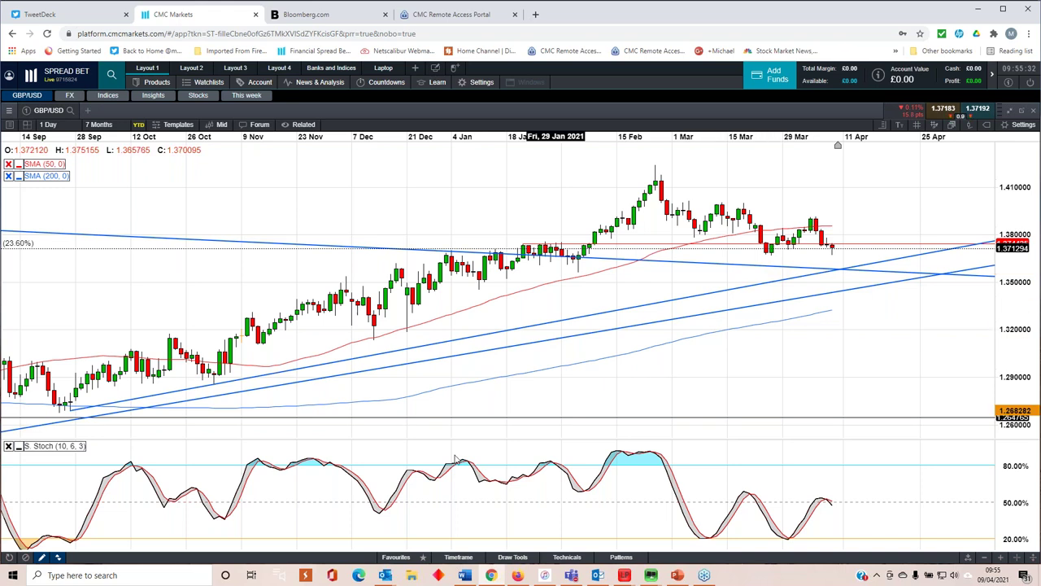
Draw a support line at 1.367035 from the late-March low on the GBP/USD chart, and close the chart
{"action": "left_click", "coordinate": [395, 558]}
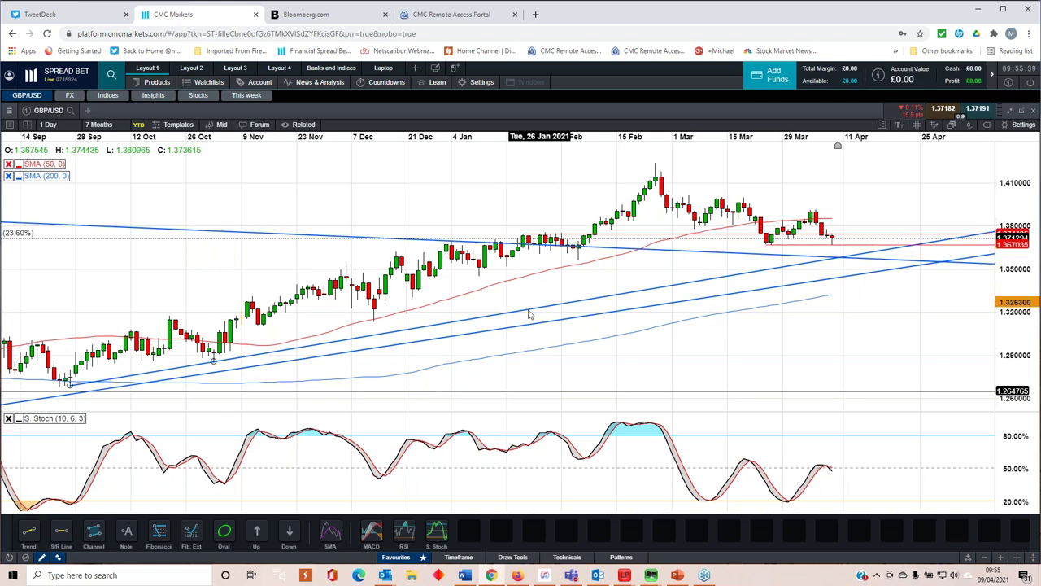
{"action": "scroll", "coordinate": [643, 254], "scroll_direction": "down", "scroll_amount": 1}
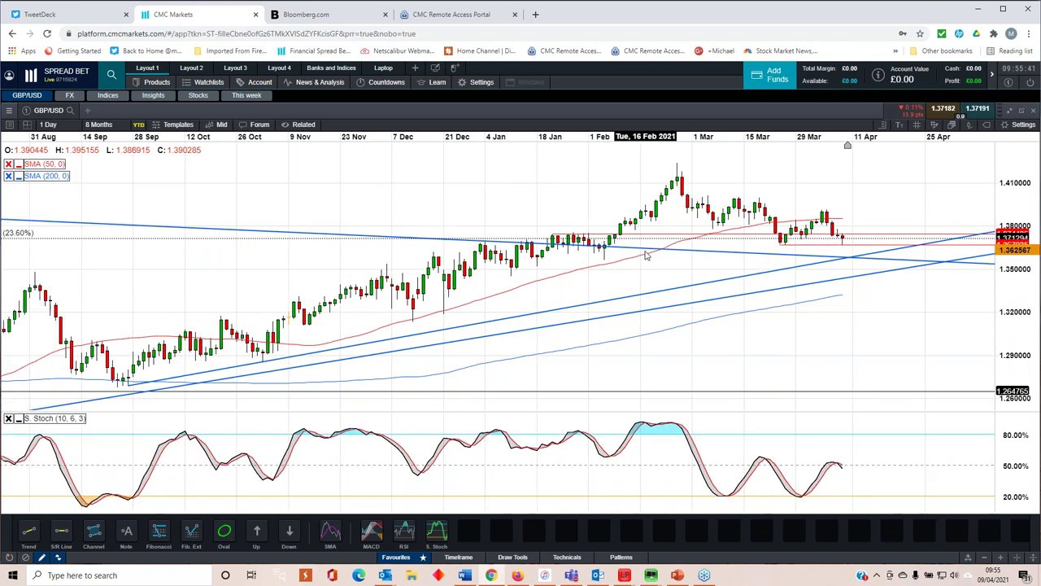
{"action": "scroll", "coordinate": [645, 254], "scroll_direction": "up", "scroll_amount": 1}
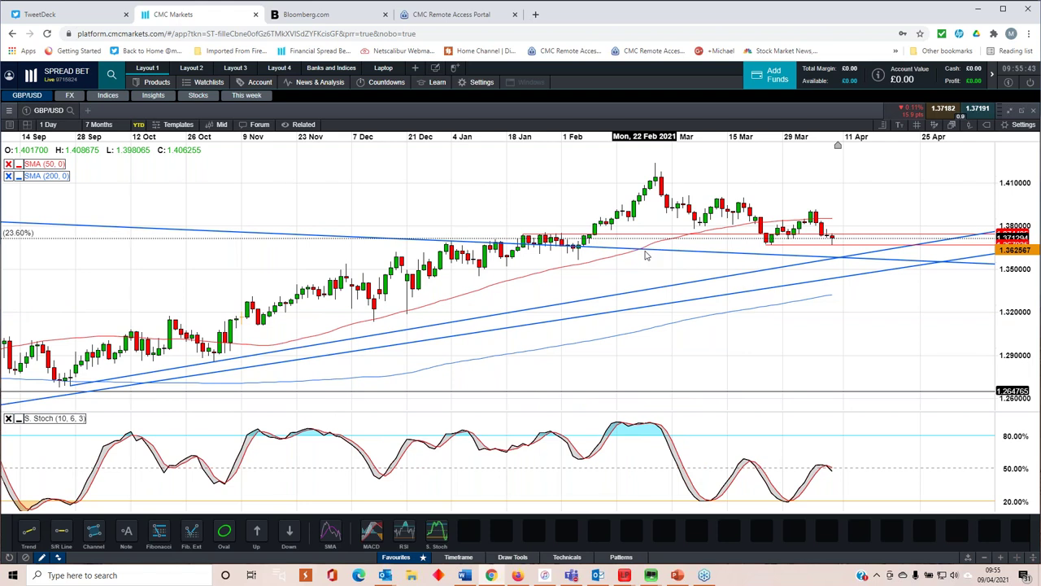
{"action": "scroll", "coordinate": [646, 254], "scroll_direction": "down", "scroll_amount": 1}
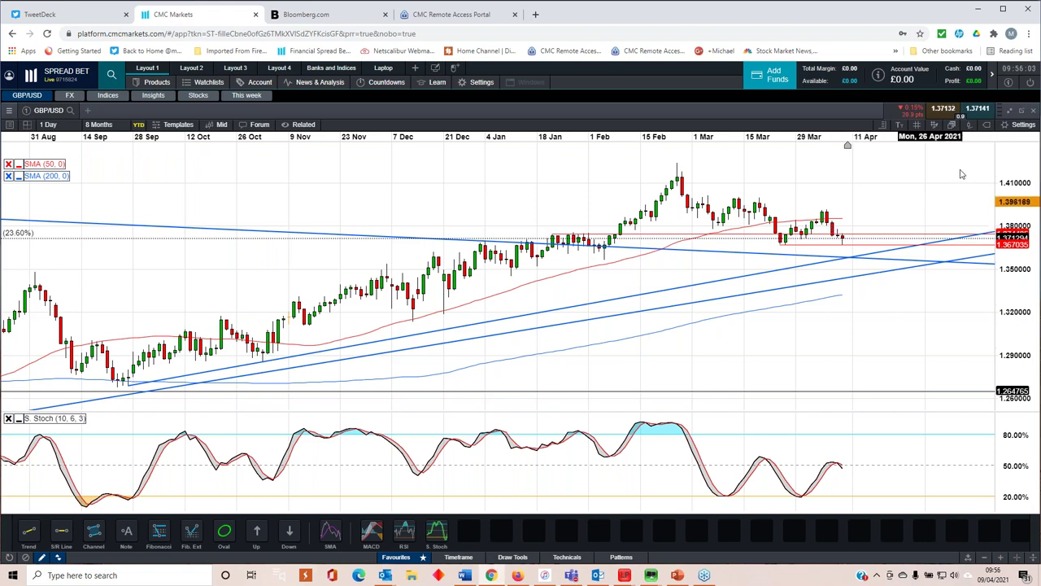
{"action": "left_click", "coordinate": [1009, 111]}
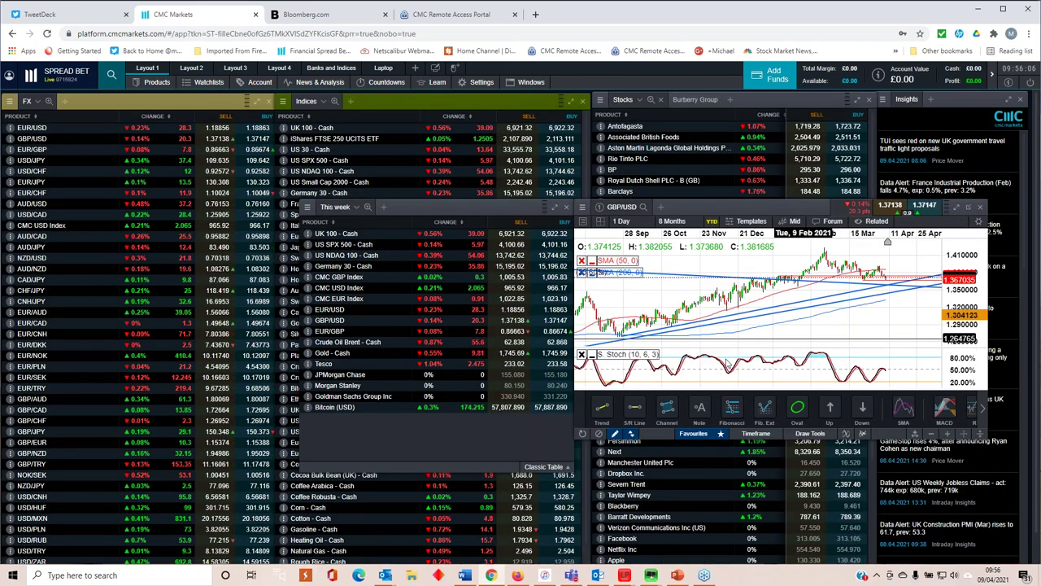
{"action": "left_click", "coordinate": [981, 207]}
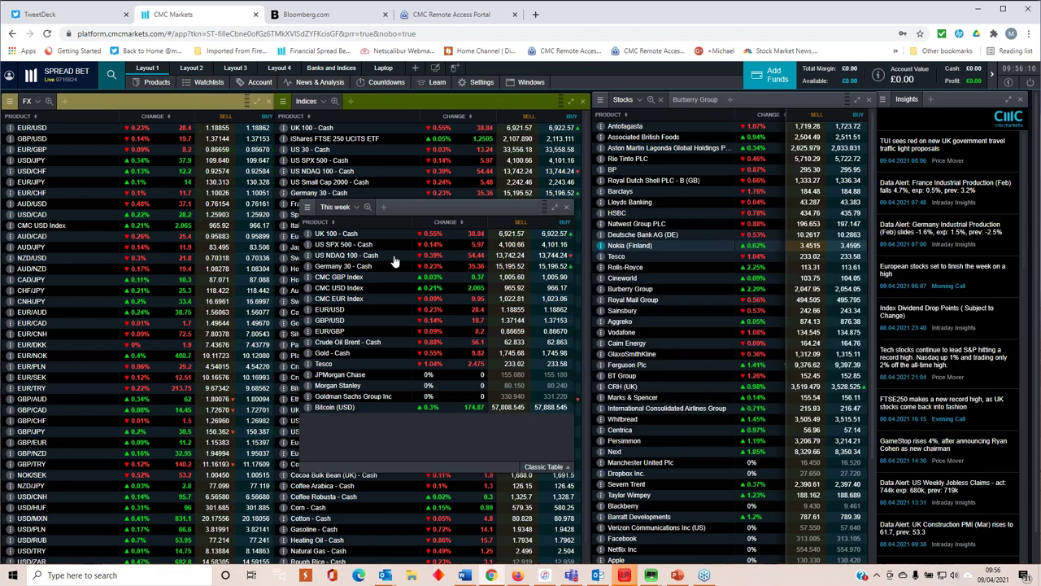
Open the EUR/USD chart from the This week watchlist, examine it enlarged over 9 months, and close it
{"action": "left_click", "coordinate": [340, 313]}
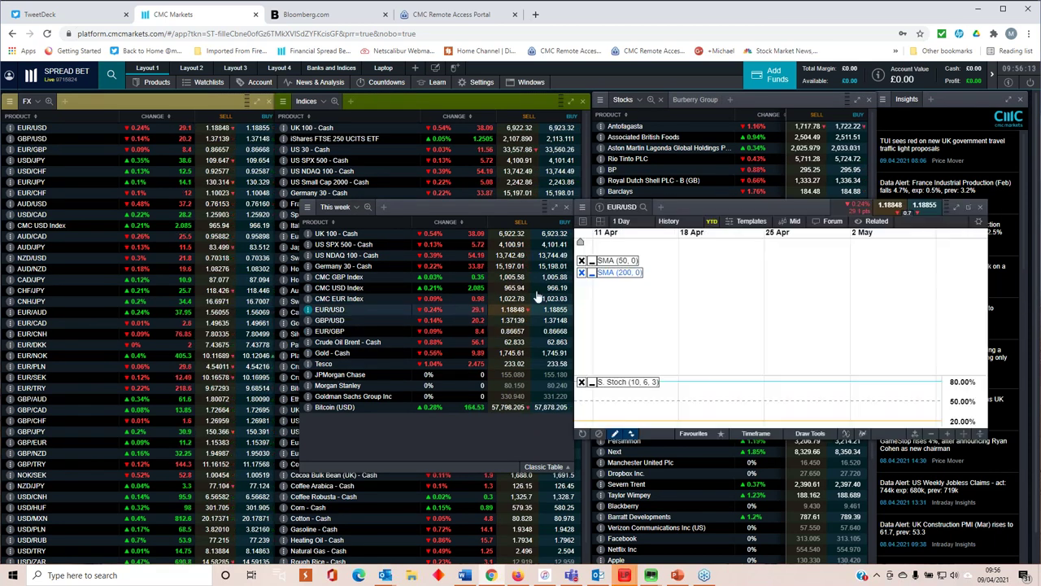
{"action": "left_click", "coordinate": [957, 207]}
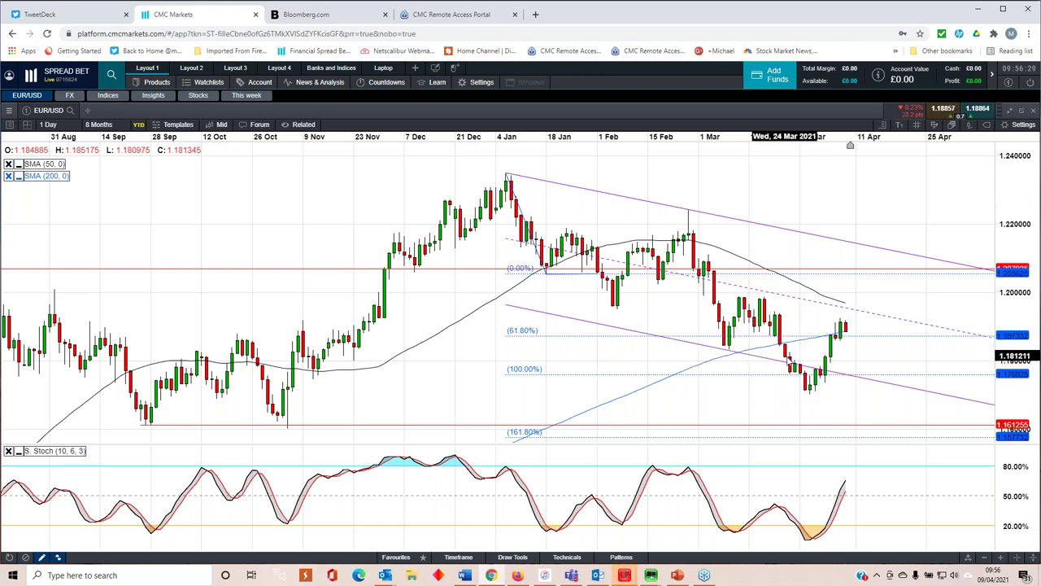
{"action": "scroll", "coordinate": [787, 362], "scroll_direction": "down", "scroll_amount": 1}
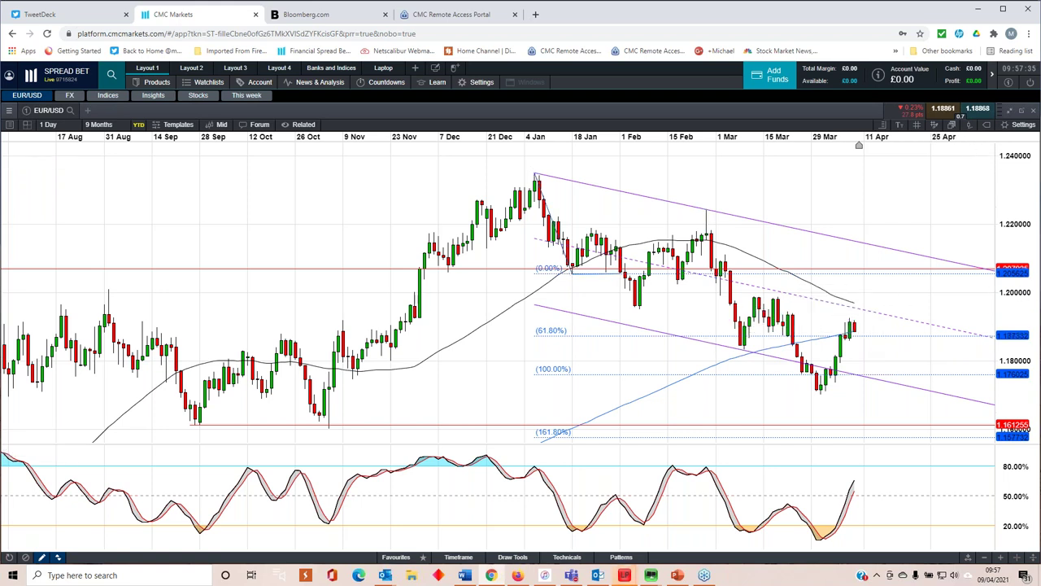
{"action": "left_click", "coordinate": [1011, 111]}
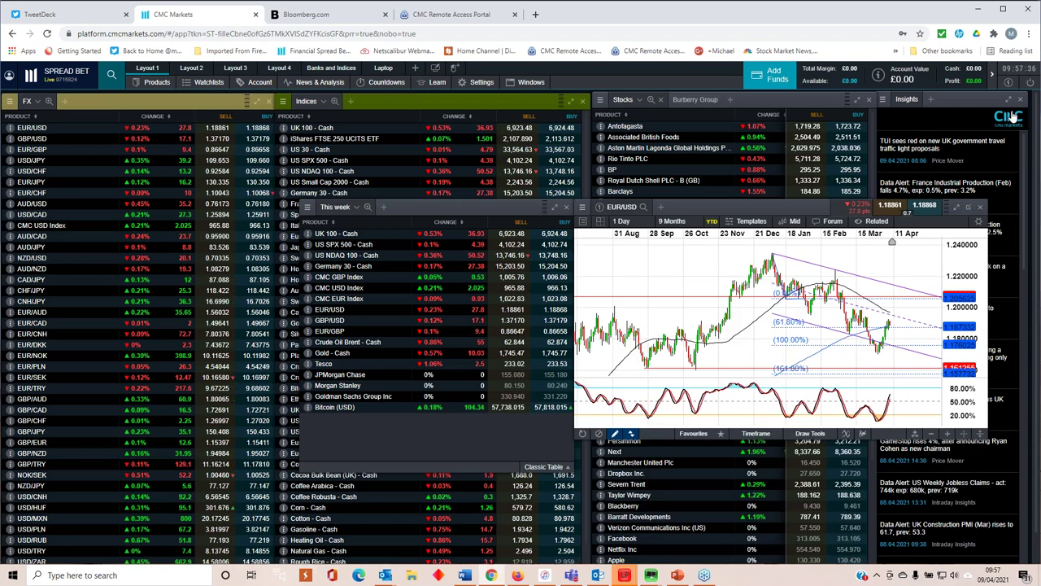
{"action": "left_click", "coordinate": [981, 208]}
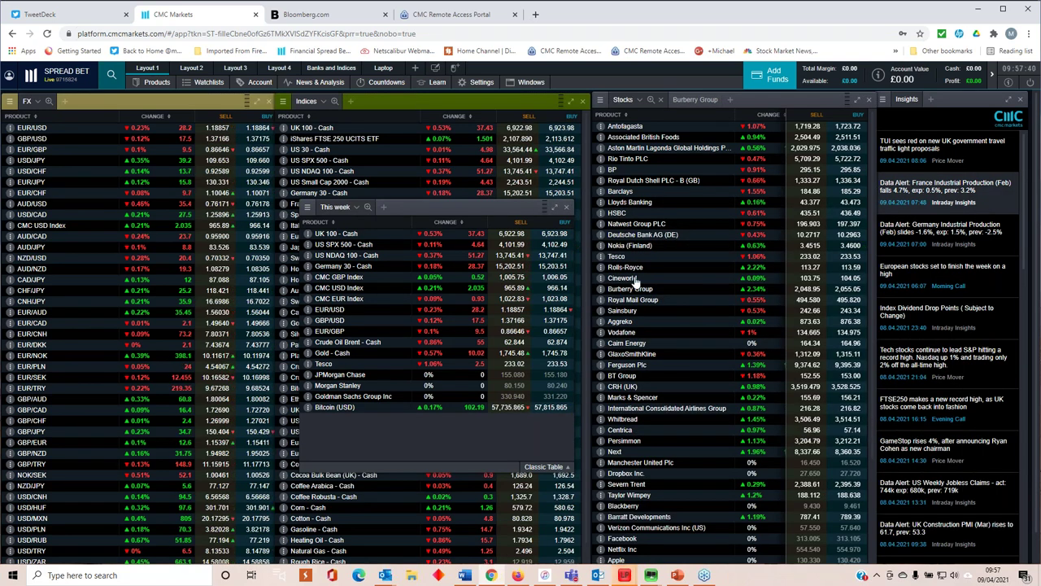
Open the EUR/GBP chart enlarged and draw a resistance line at 0.873075 from the late-February high
{"action": "left_click", "coordinate": [336, 332]}
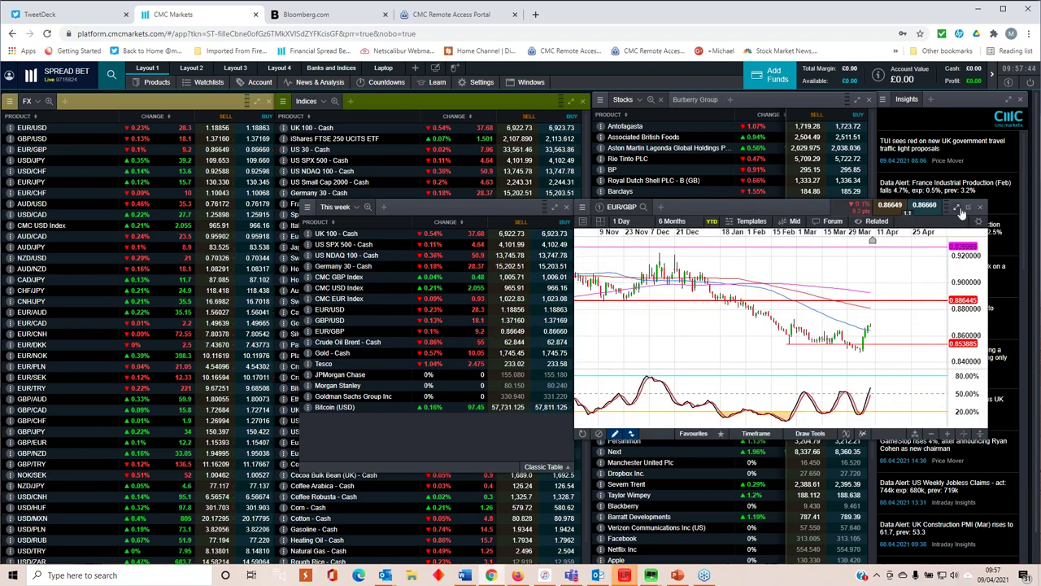
{"action": "left_click", "coordinate": [958, 208]}
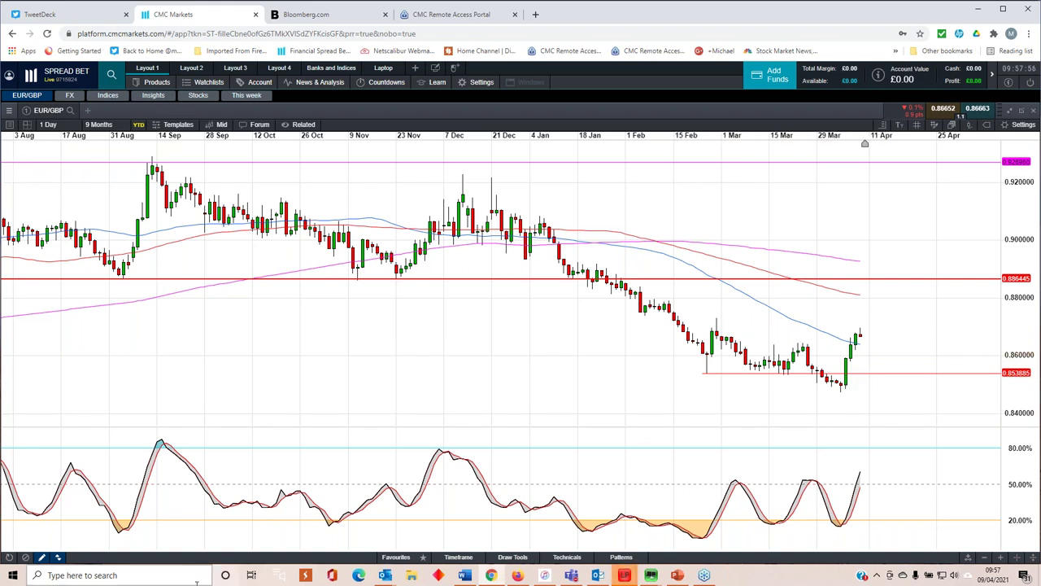
{"action": "left_click", "coordinate": [396, 557]}
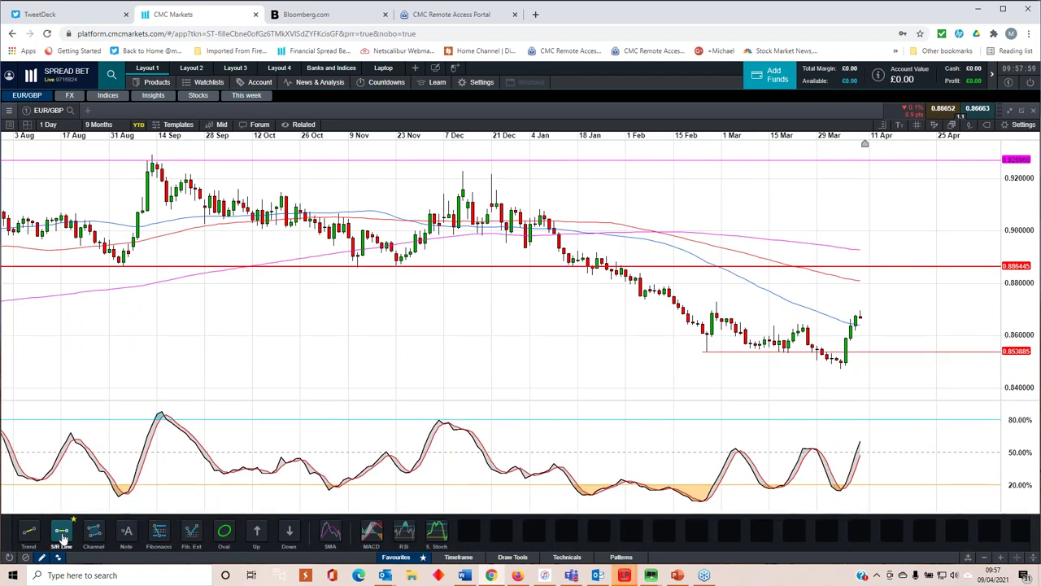
{"action": "left_click", "coordinate": [716, 301]}
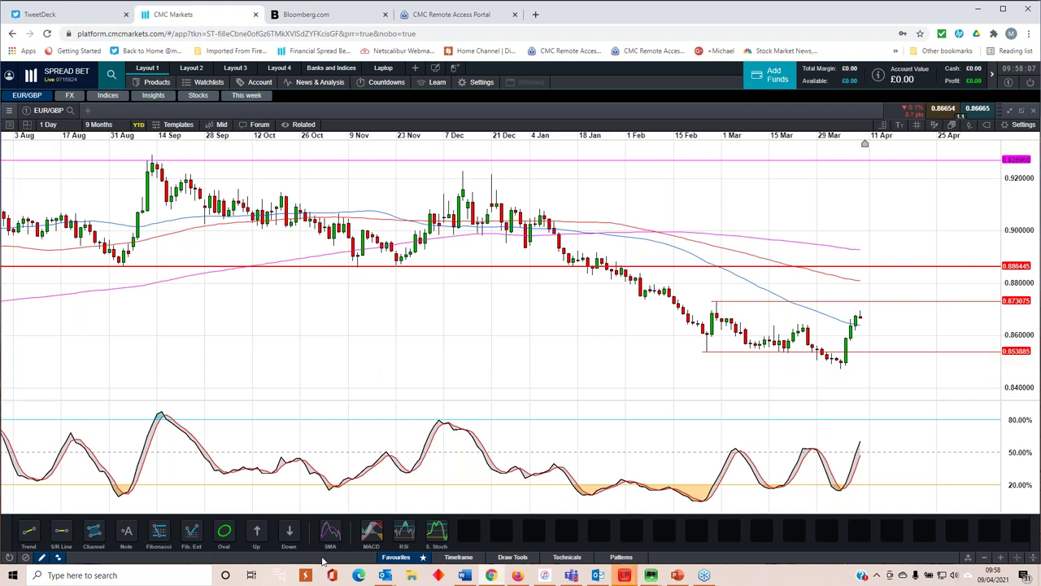
{"action": "left_click", "coordinate": [391, 560]}
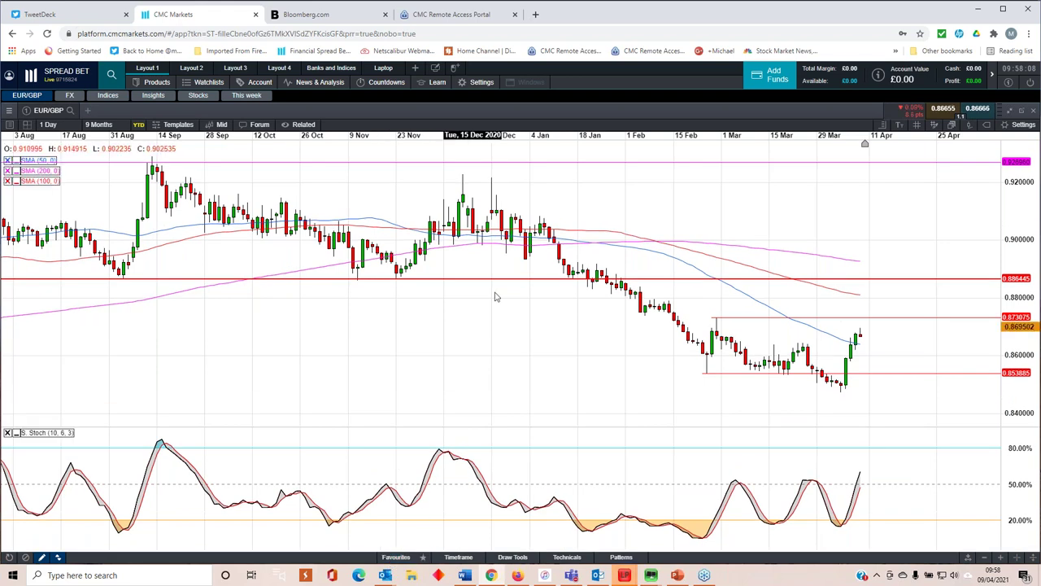
Review the longer-term EUR/GBP chart and its forum posts, and close both the forum and the chart
{"action": "scroll", "coordinate": [495, 296], "scroll_direction": "down", "scroll_amount": 3}
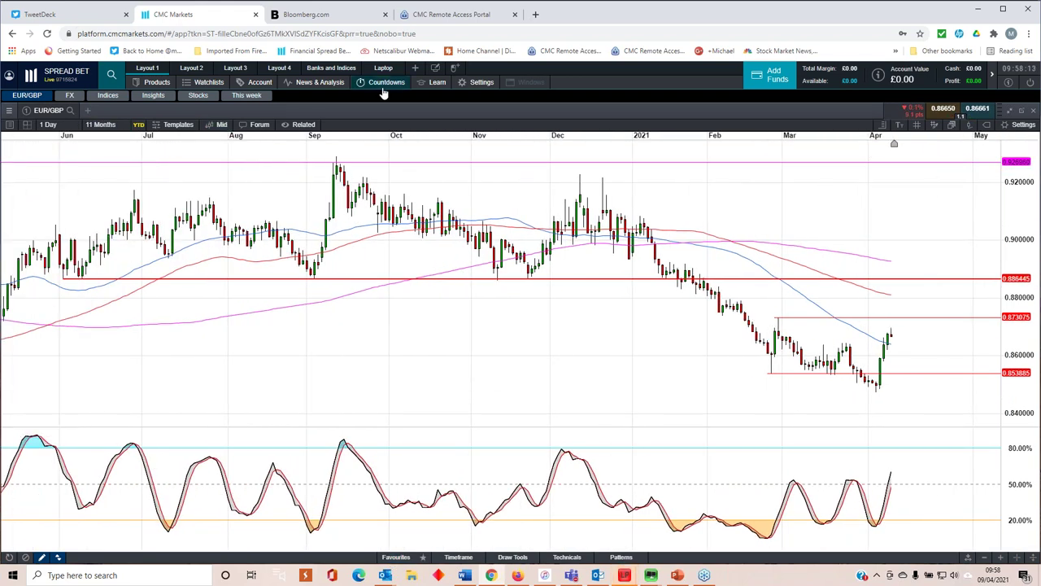
{"action": "left_click", "coordinate": [1009, 112]}
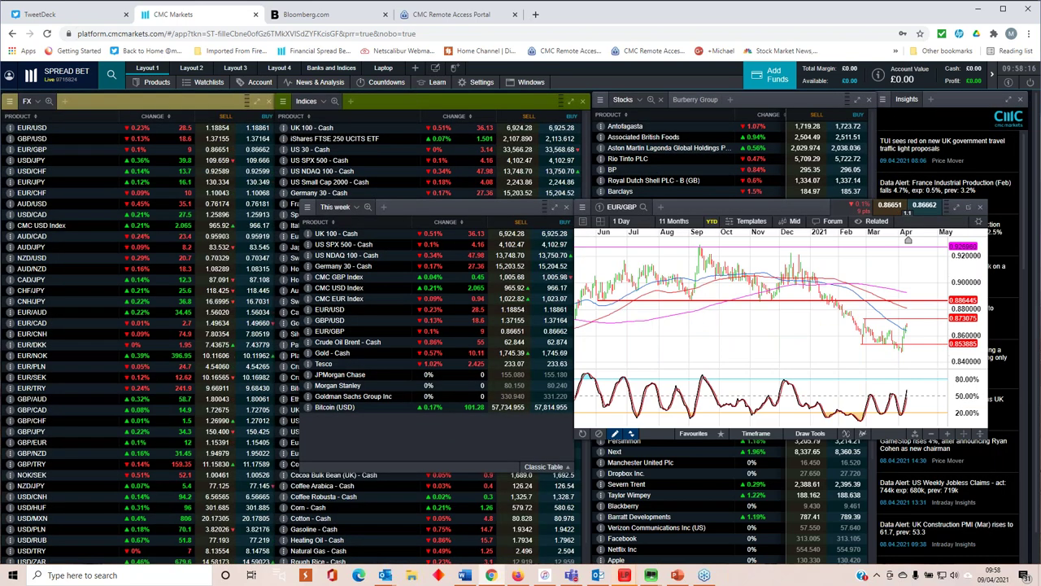
{"action": "left_click", "coordinate": [835, 221]}
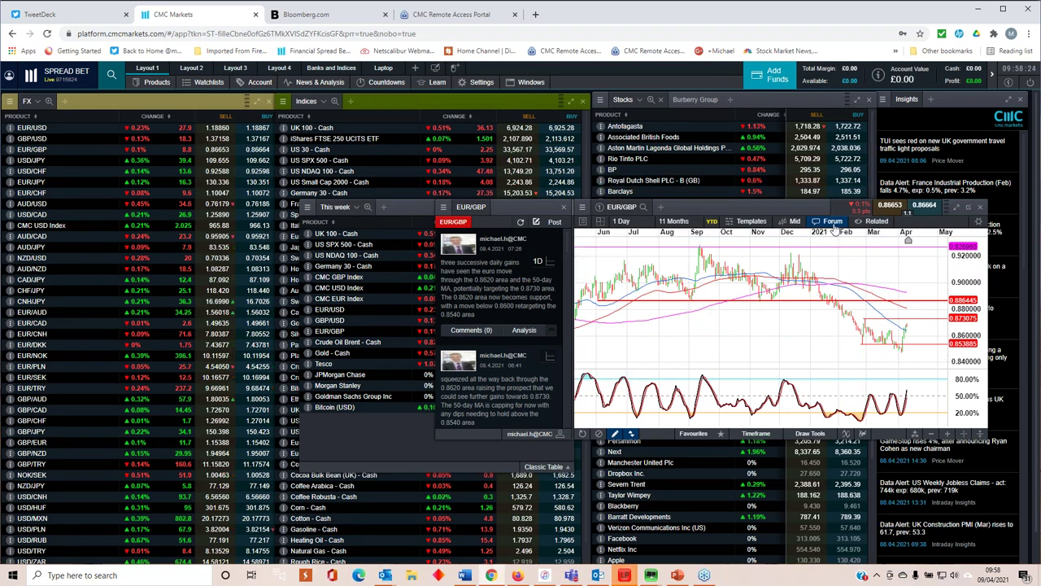
{"action": "left_click", "coordinate": [564, 209]}
{"action": "left_click_drag", "start_coordinate": [740, 207], "coordinate": [469, 210]}
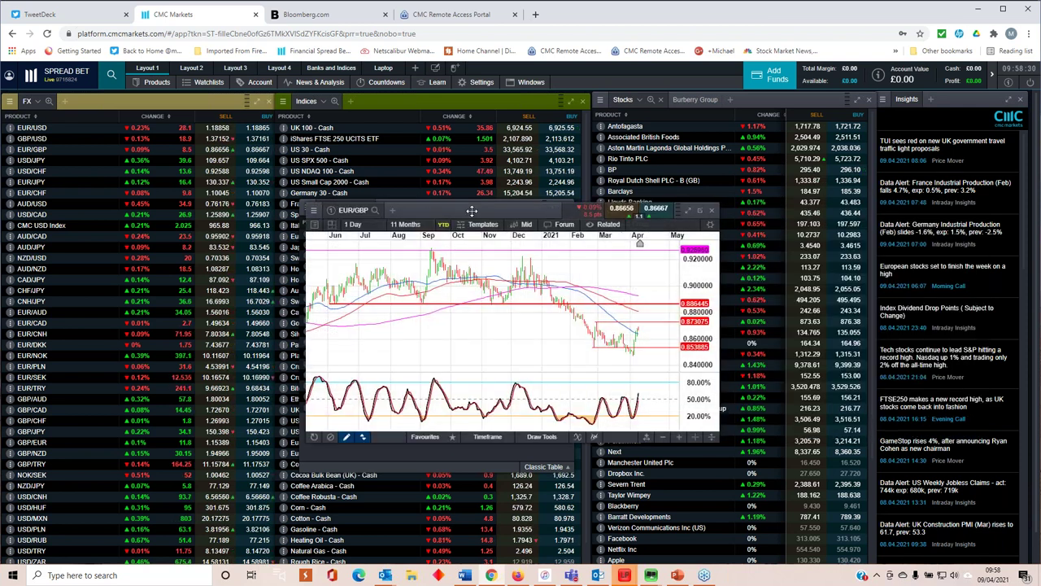
{"action": "scroll", "coordinate": [536, 321], "scroll_direction": "up", "scroll_amount": 3}
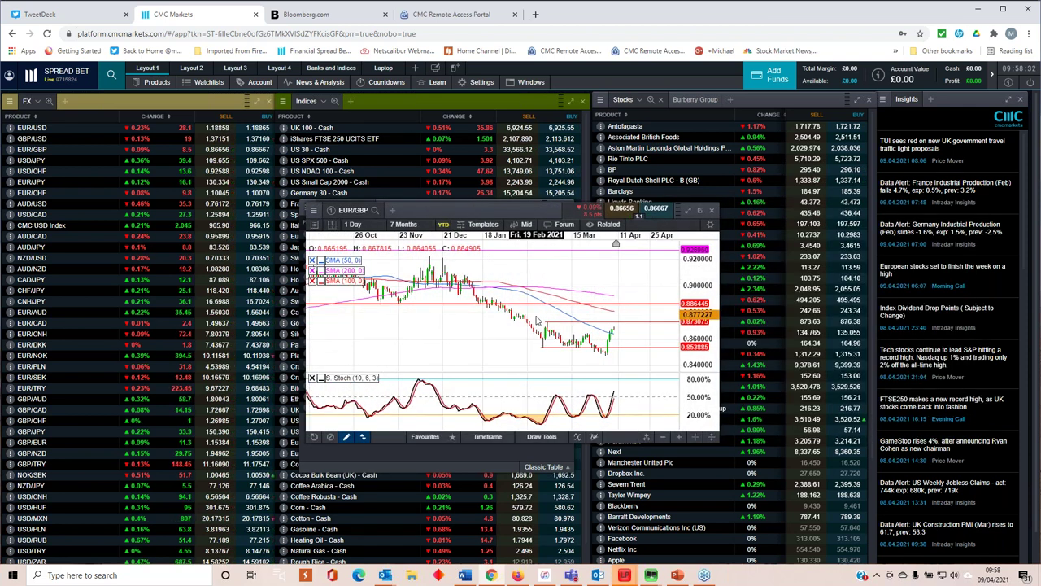
{"action": "left_click", "coordinate": [712, 210]}
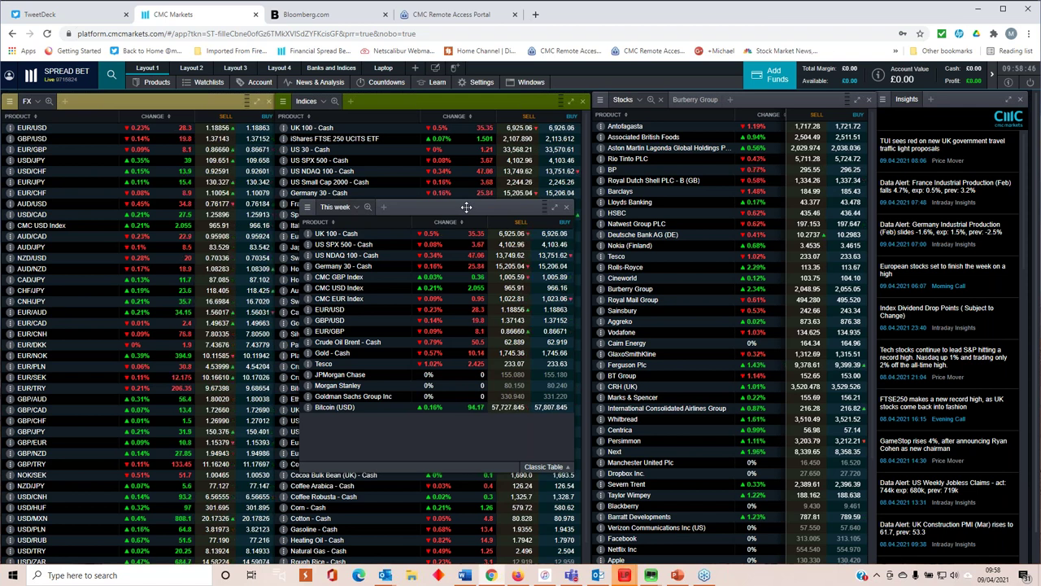
Open the UK 100 - Cash chart from the This week watchlist, examine it enlarged over 2 years, and close it
{"action": "left_click", "coordinate": [336, 236]}
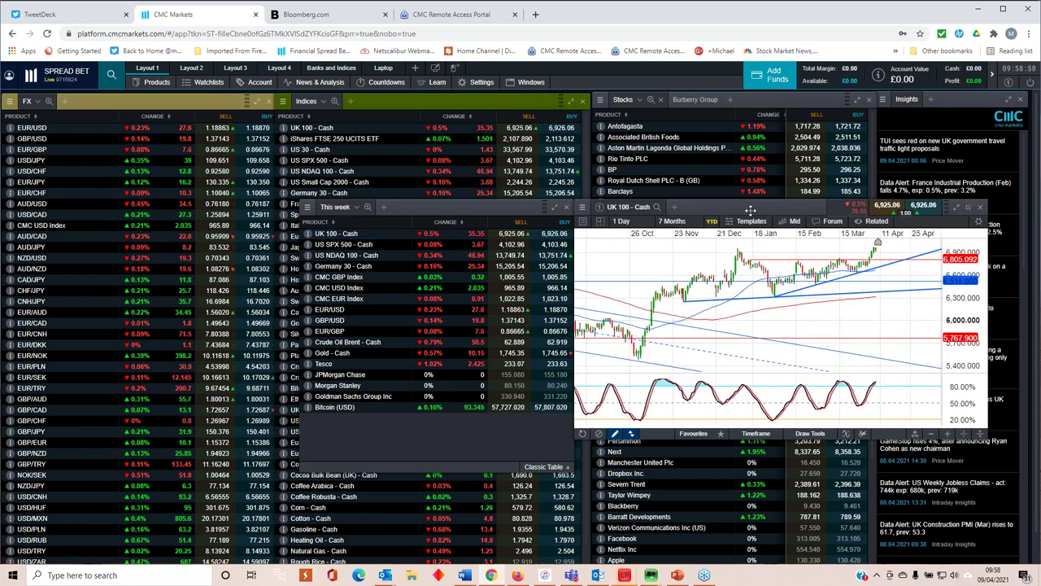
{"action": "left_click_drag", "start_coordinate": [716, 207], "coordinate": [512, 237]}
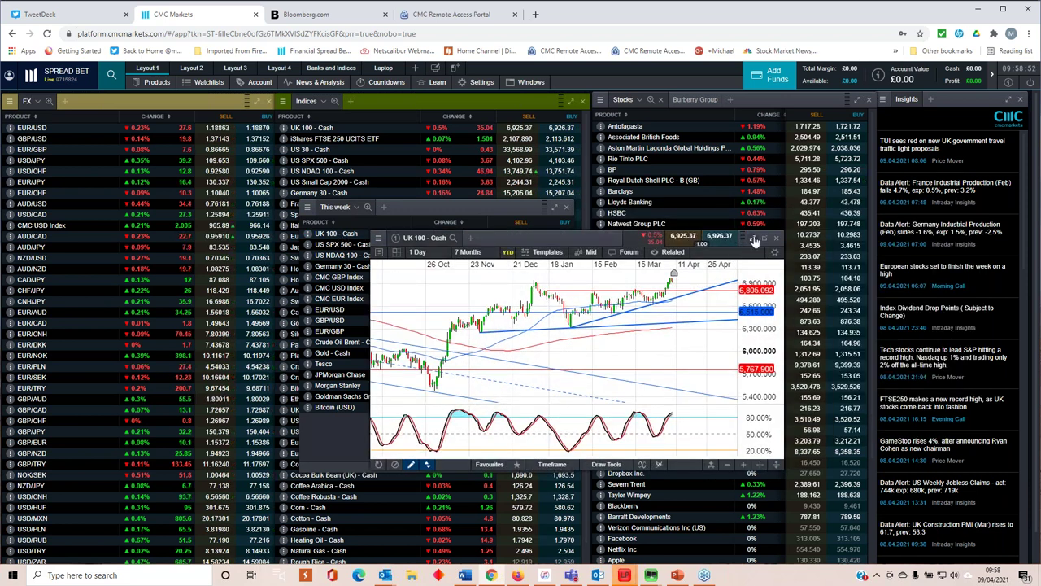
{"action": "left_click", "coordinate": [753, 238]}
{"action": "scroll", "coordinate": [739, 275], "scroll_direction": "down", "scroll_amount": 3}
{"action": "scroll", "coordinate": [739, 275], "scroll_direction": "down", "scroll_amount": 2}
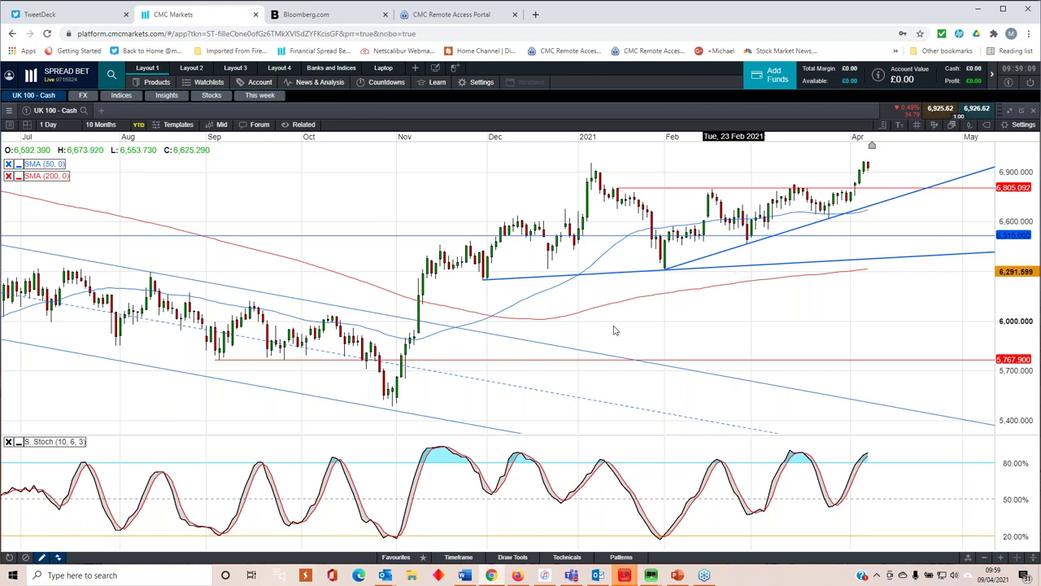
{"action": "scroll", "coordinate": [489, 293], "scroll_direction": "down", "scroll_amount": 5}
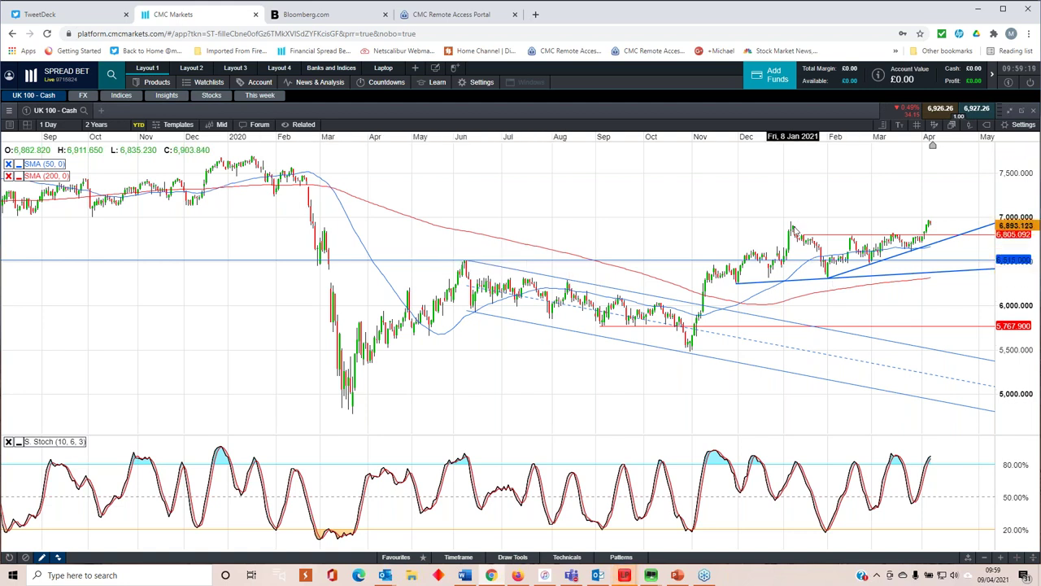
{"action": "scroll", "coordinate": [791, 244], "scroll_direction": "up", "scroll_amount": 2}
{"action": "scroll", "coordinate": [789, 250], "scroll_direction": "up", "scroll_amount": 2}
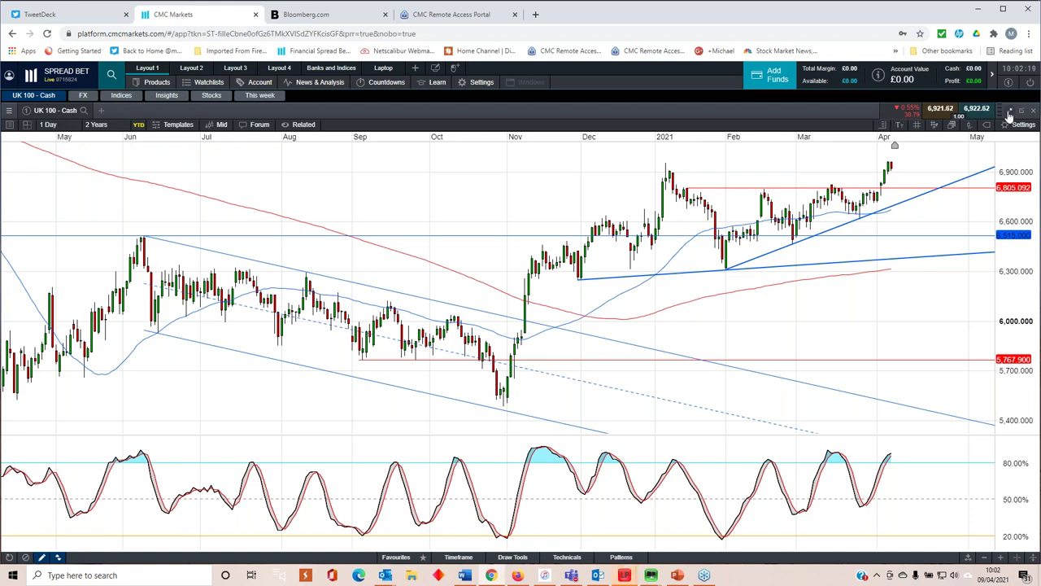
{"action": "left_click", "coordinate": [1009, 111]}
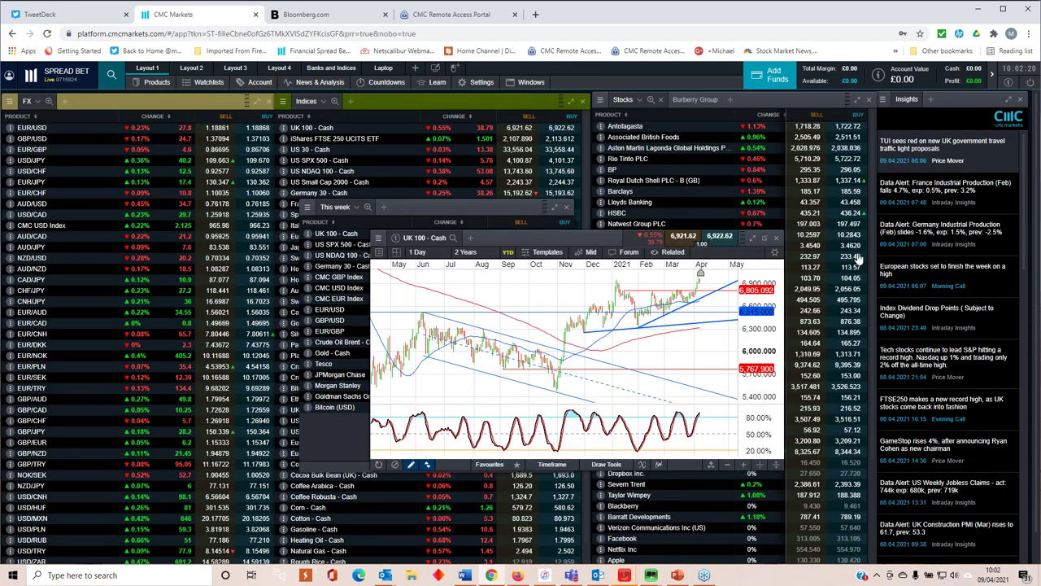
{"action": "left_click", "coordinate": [777, 238]}
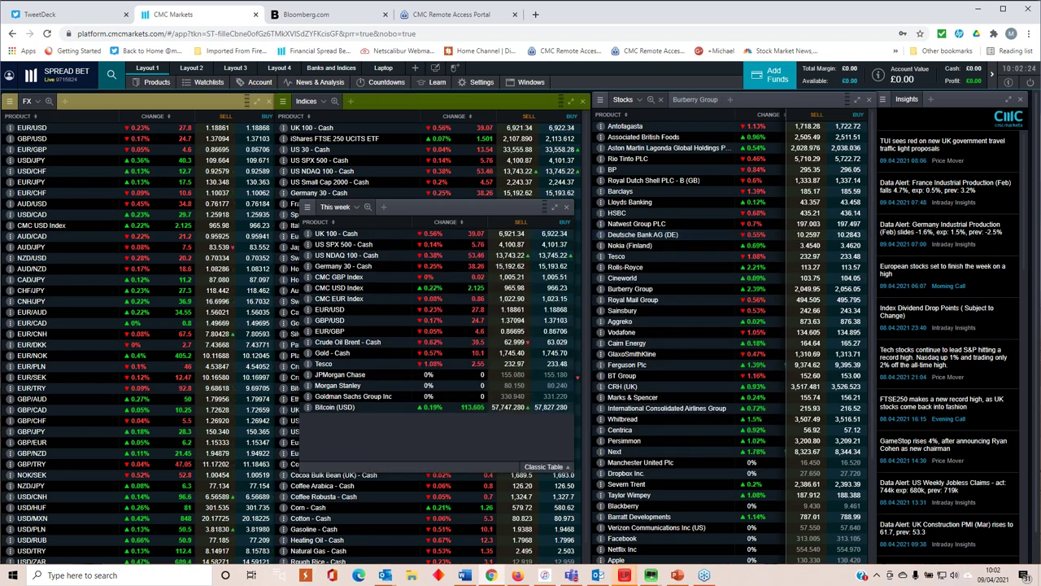
Open the Germany 30 - Cash chart from the This week watchlist and examine it enlarged over 7 months
{"action": "left_click", "coordinate": [345, 269]}
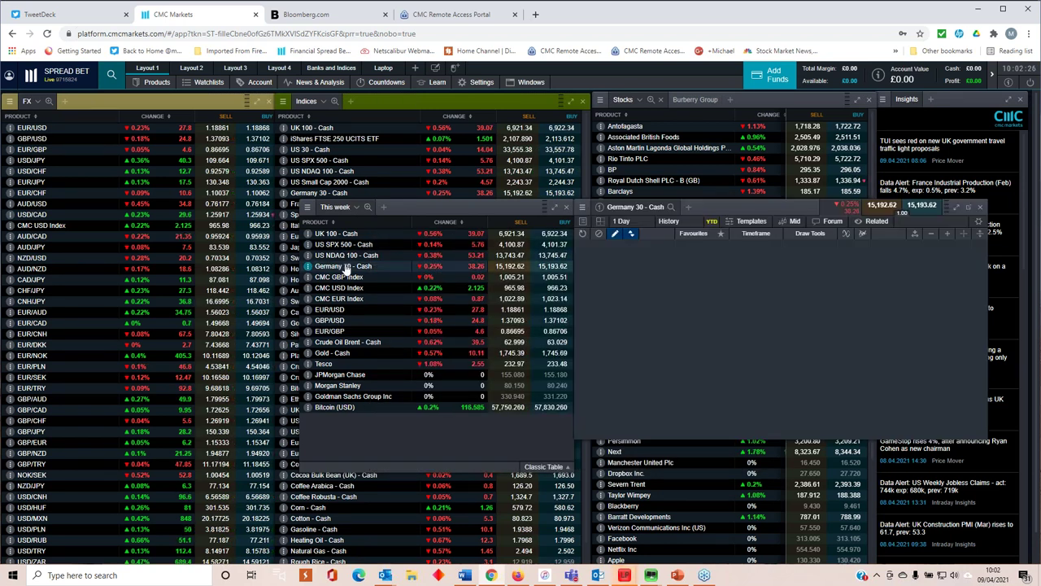
{"action": "left_click", "coordinate": [958, 209]}
{"action": "scroll", "coordinate": [879, 251], "scroll_direction": "down", "scroll_amount": 5}
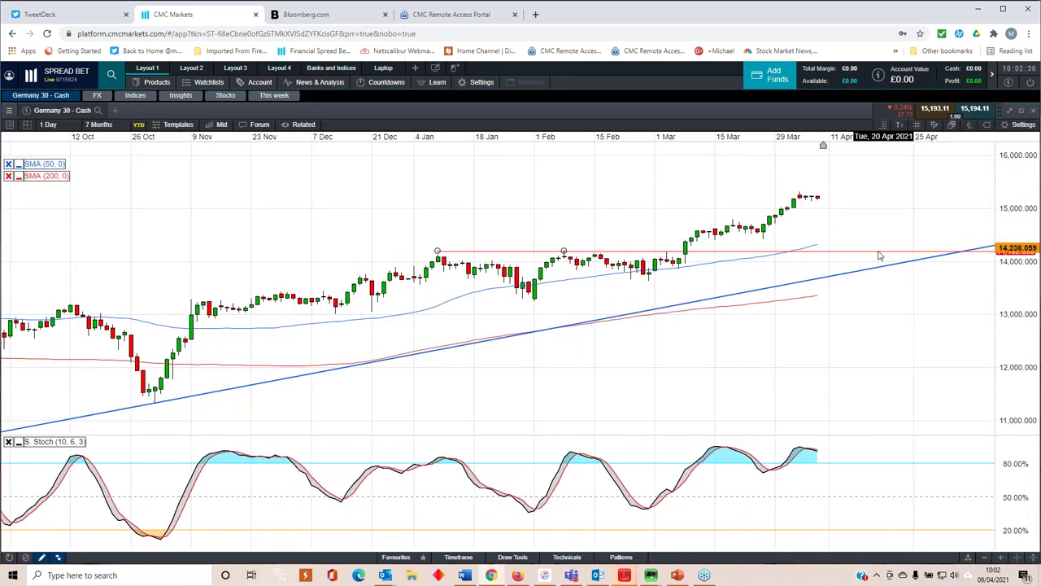
Draw a rising trend line on the 12-month Germany 30 chart from the 1 February 2021 low through the early-March lows, and close the chart
{"action": "scroll", "coordinate": [878, 255], "scroll_direction": "down", "scroll_amount": 3}
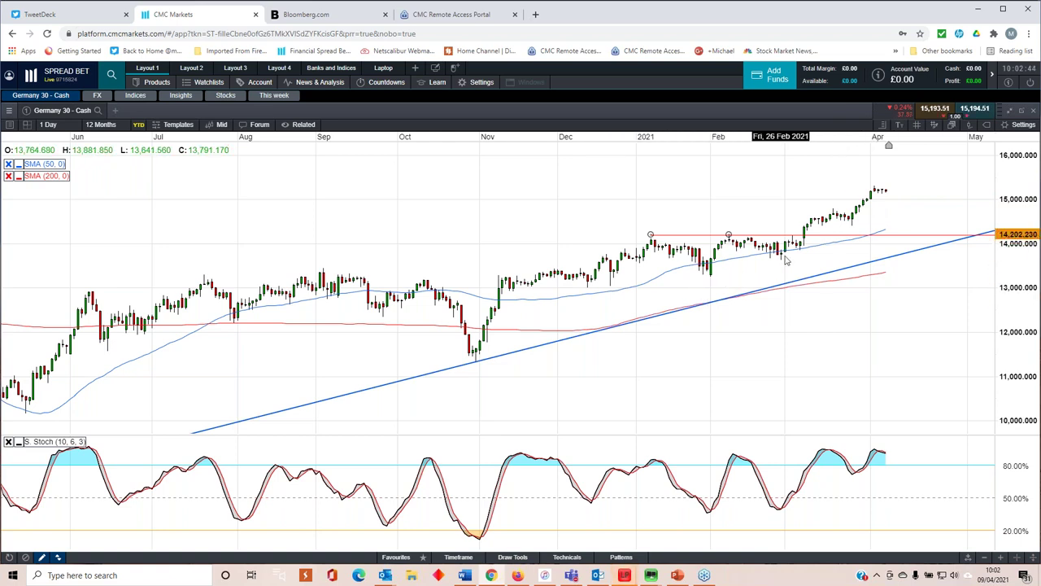
{"action": "left_click", "coordinate": [397, 556]}
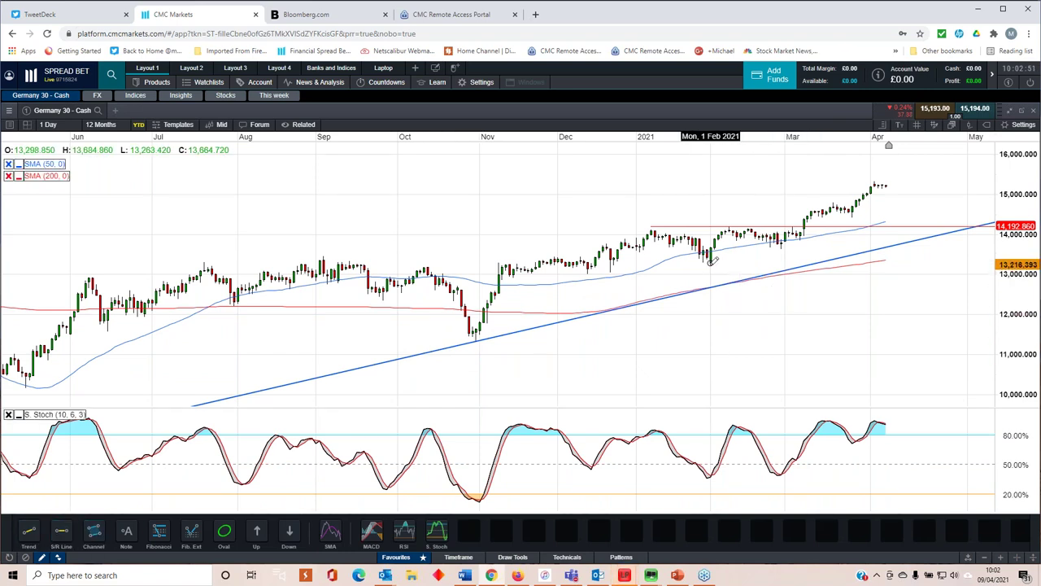
{"action": "mouse_move", "coordinate": [711, 261]}
{"action": "left_mouse_down"}
{"action": "mouse_move", "coordinate": [803, 236]}
{"action": "mouse_move", "coordinate": [777, 248]}
{"action": "left_mouse_up"}
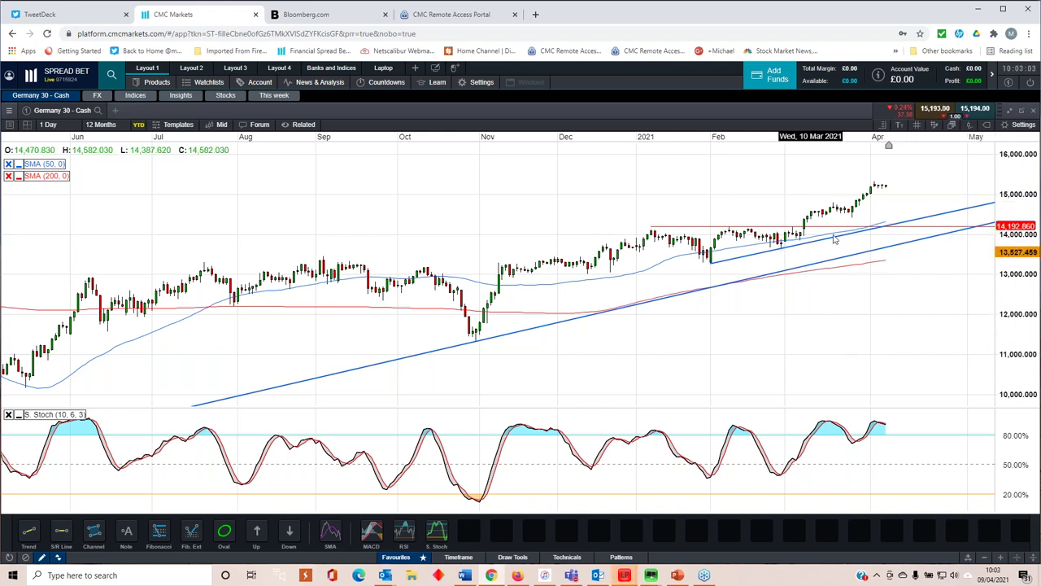
{"action": "left_click", "coordinate": [1010, 112]}
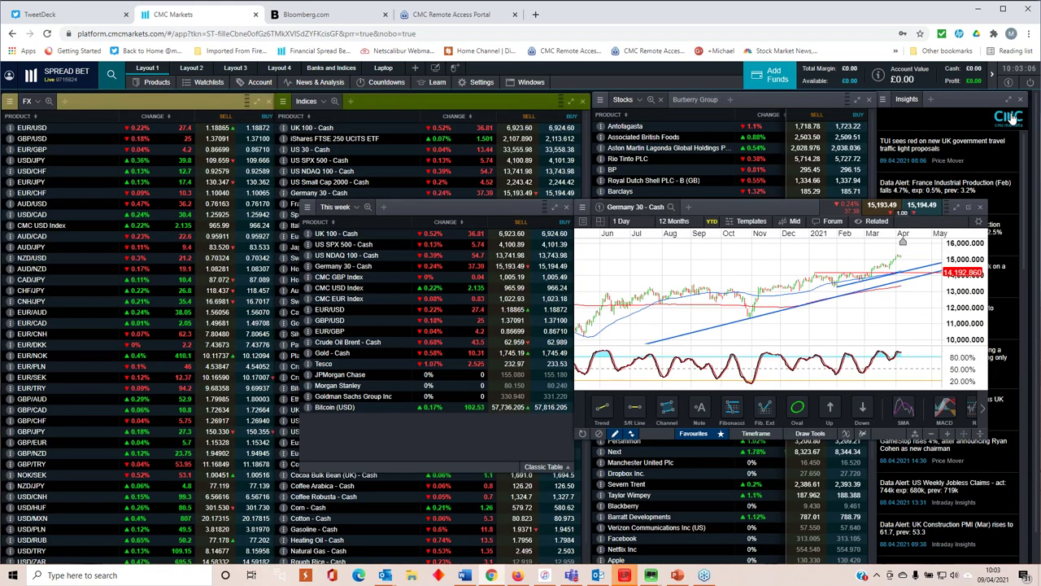
{"action": "left_click", "coordinate": [696, 434]}
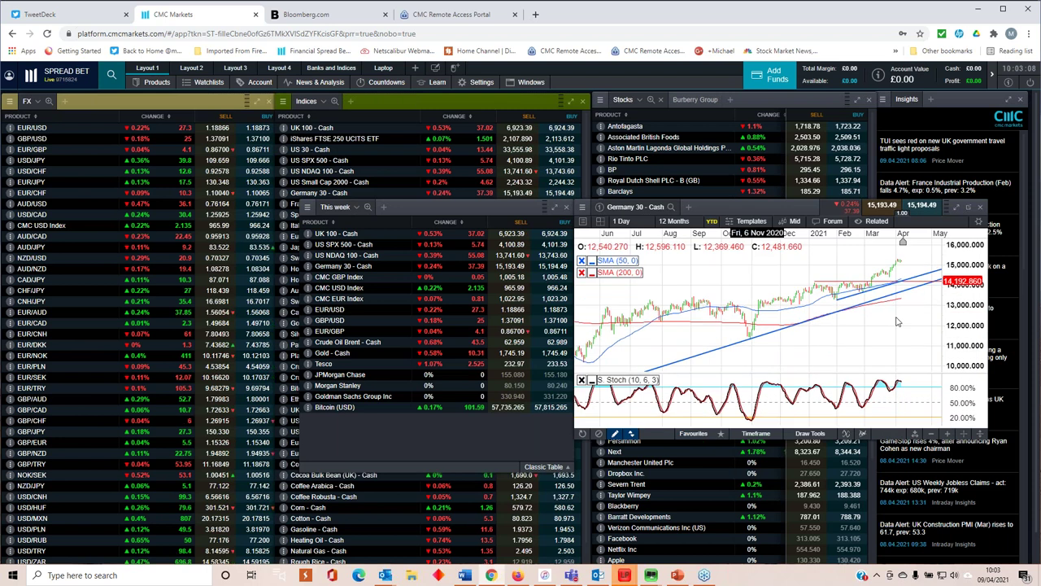
{"action": "left_click", "coordinate": [981, 208]}
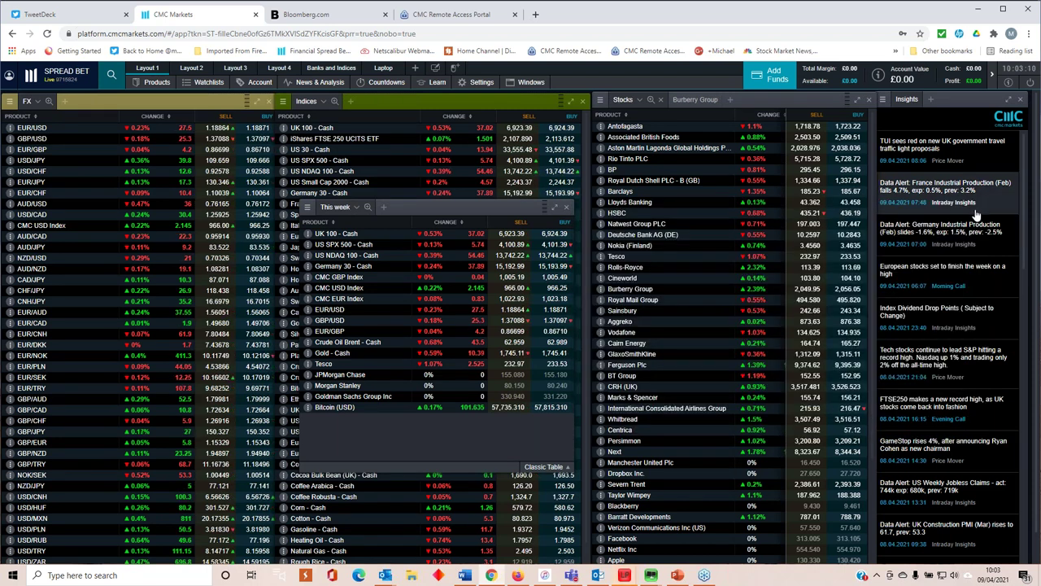
Open the US SPX 500 - Cash chart from the This week watchlist, examine it enlarged over 5 to 8 months, and close it
{"action": "left_click", "coordinate": [342, 246]}
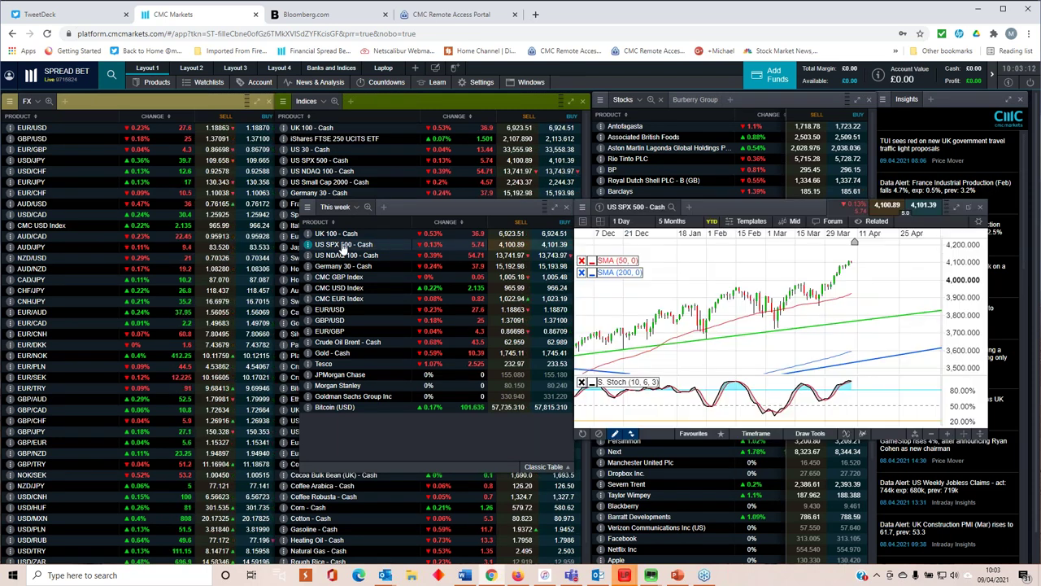
{"action": "left_click", "coordinate": [968, 207]}
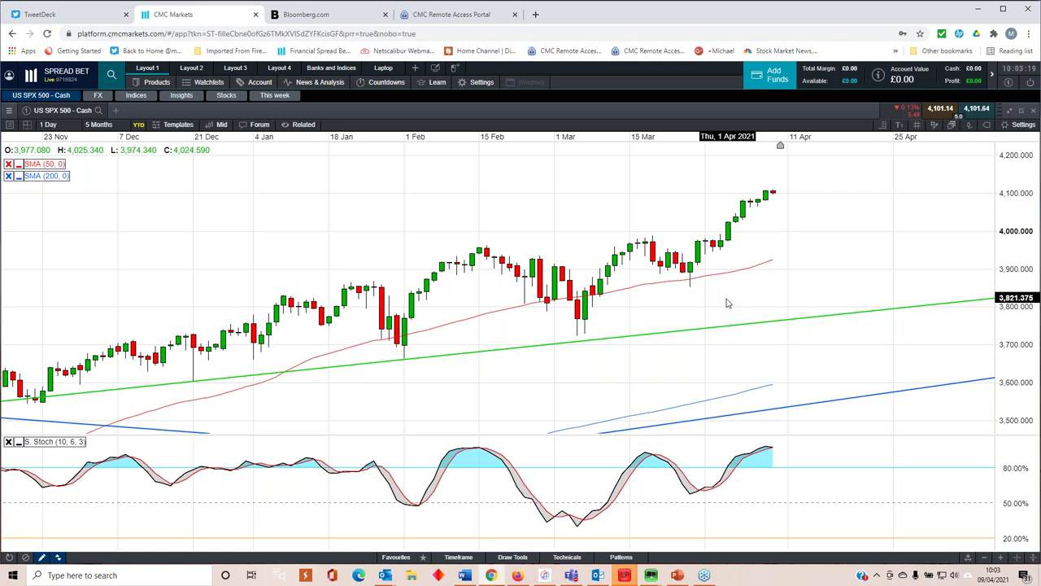
{"action": "scroll", "coordinate": [728, 304], "scroll_direction": "down", "scroll_amount": 2}
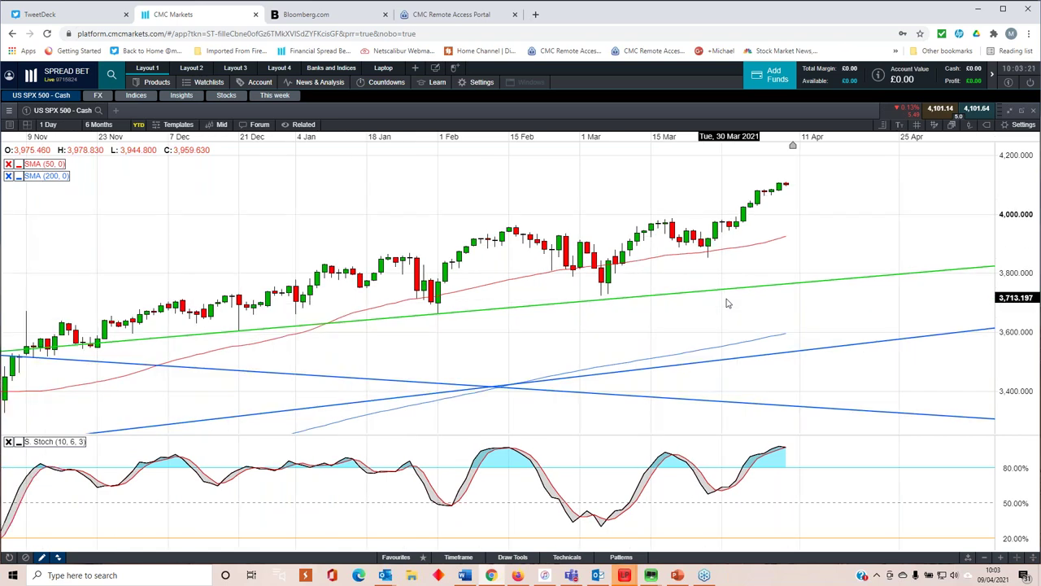
{"action": "scroll", "coordinate": [728, 304], "scroll_direction": "up", "scroll_amount": 1}
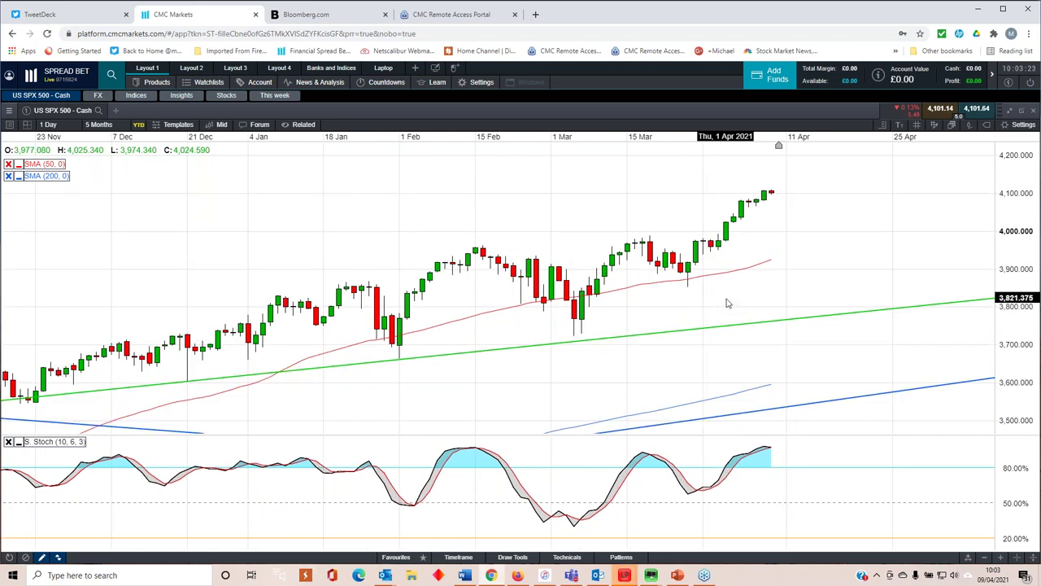
{"action": "scroll", "coordinate": [728, 303], "scroll_direction": "down", "scroll_amount": 1}
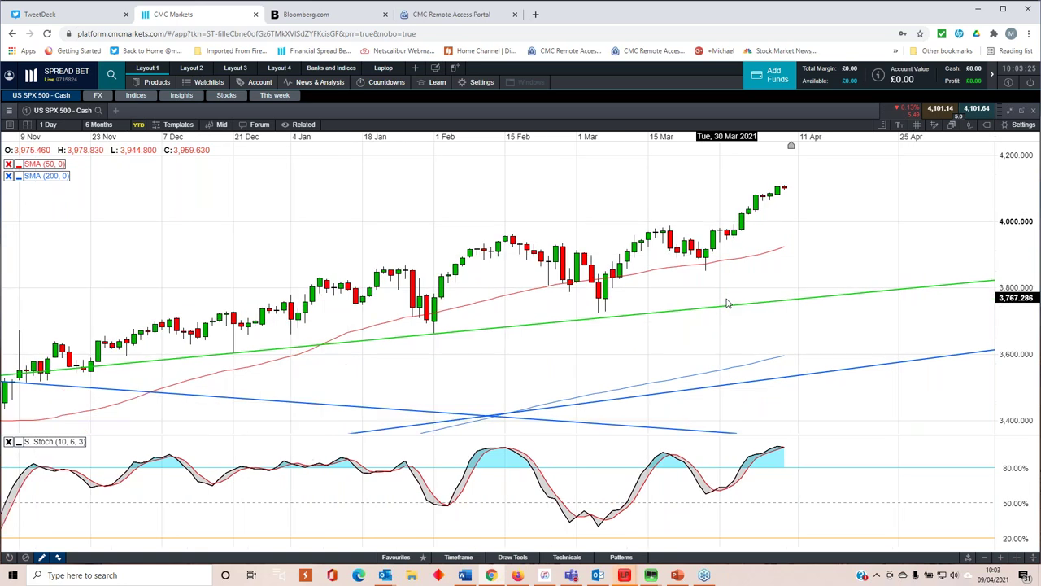
{"action": "scroll", "coordinate": [728, 304], "scroll_direction": "down", "scroll_amount": 1}
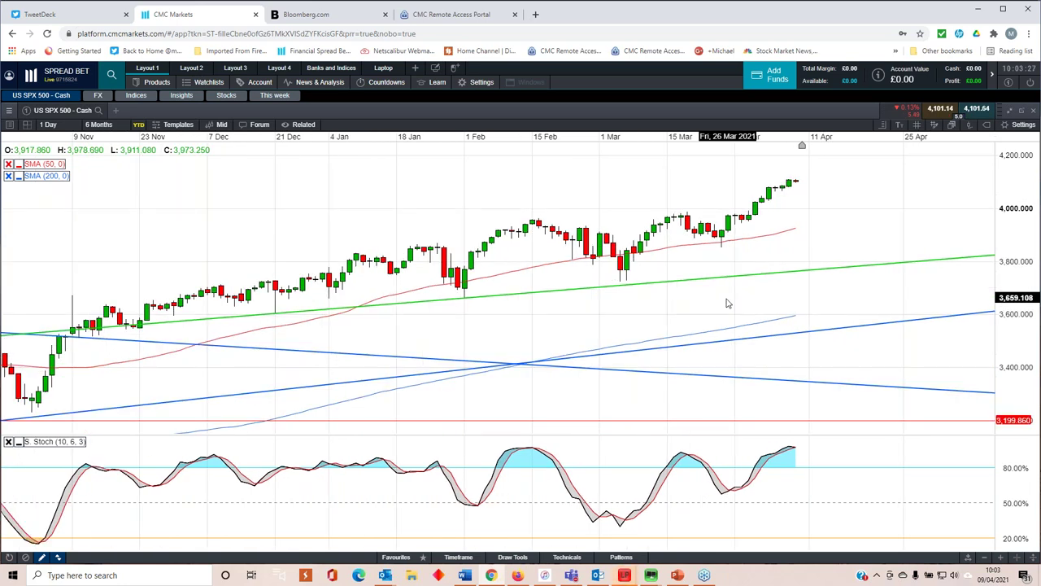
{"action": "scroll", "coordinate": [740, 290], "scroll_direction": "down", "scroll_amount": 2}
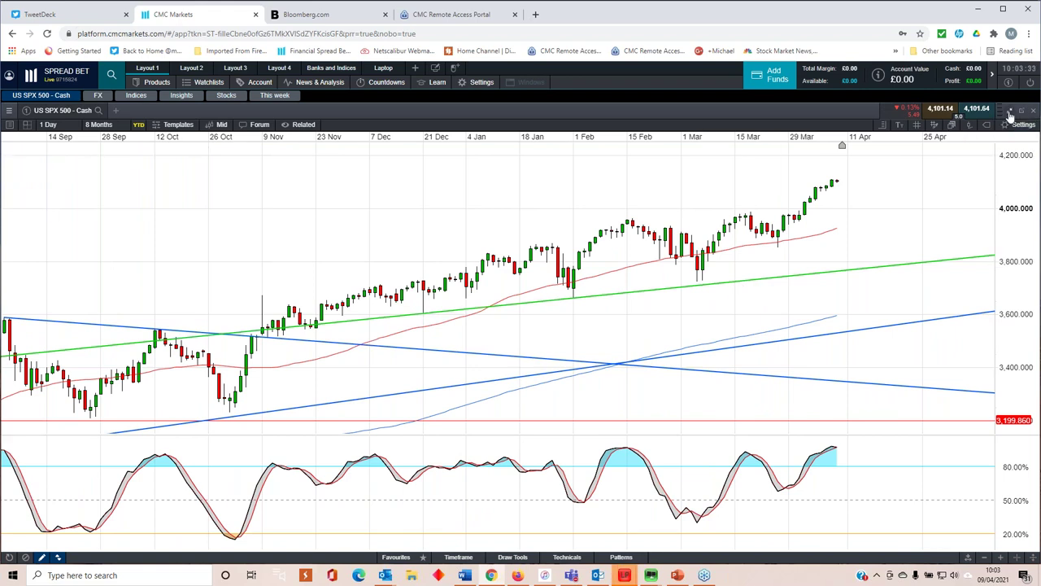
{"action": "left_click", "coordinate": [1010, 111]}
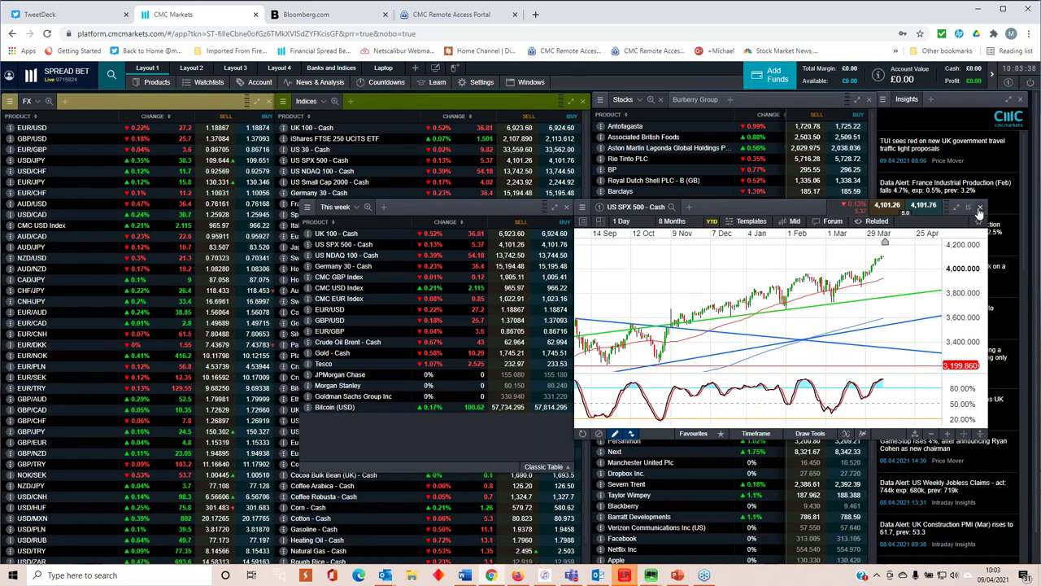
{"action": "left_click", "coordinate": [980, 209]}
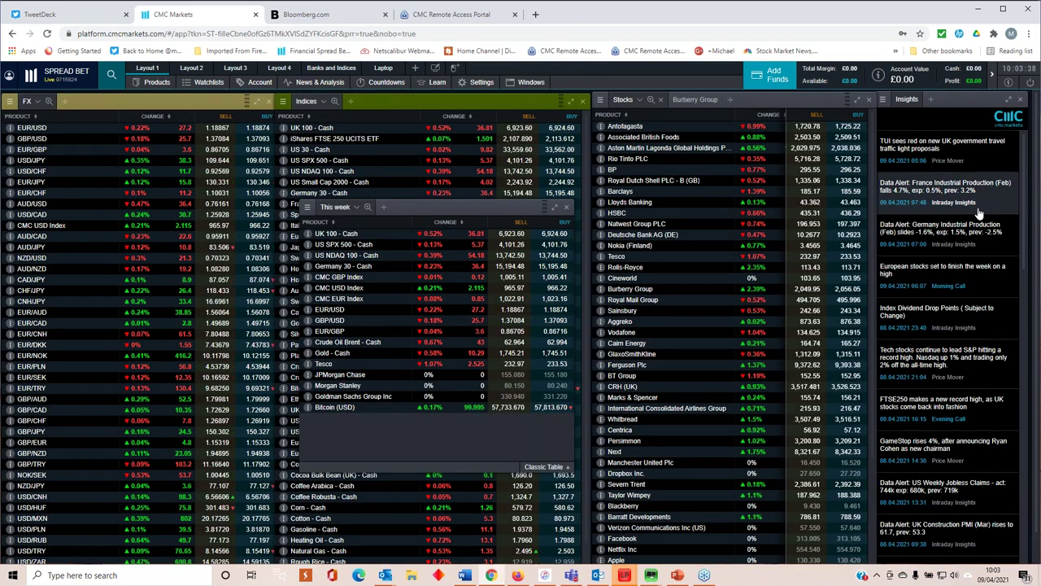
Open the US NDAQ 100 - Cash chart from the This week watchlist, examine it enlarged over 8 months, and close it
{"action": "left_click", "coordinate": [354, 256]}
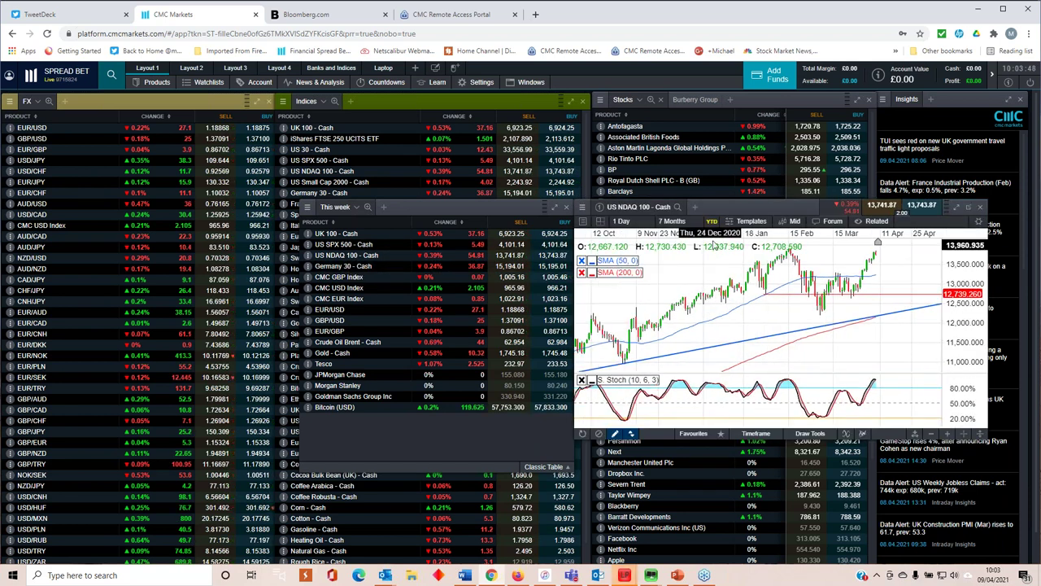
{"action": "left_click", "coordinate": [956, 209]}
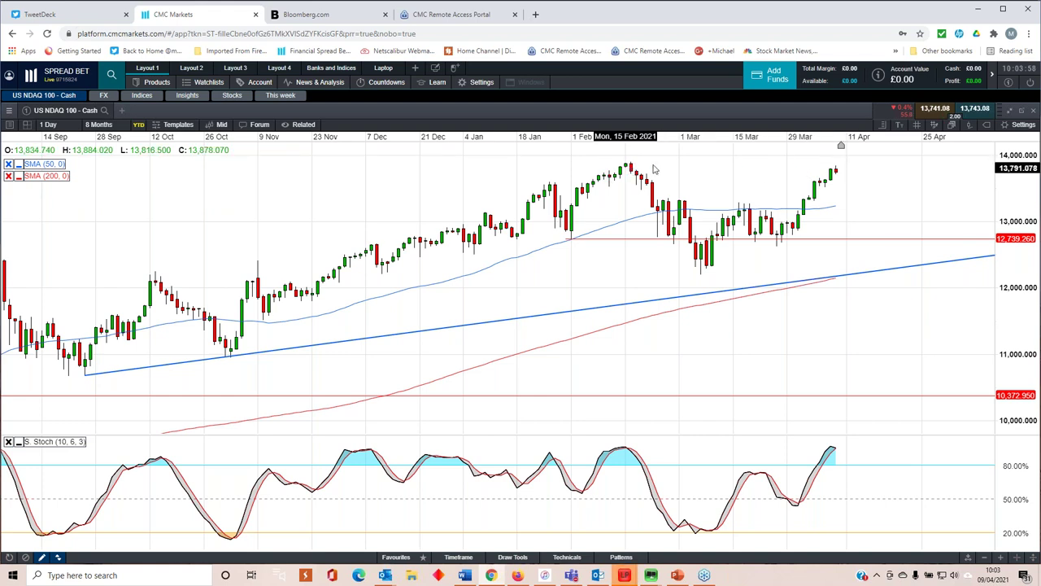
{"action": "left_click", "coordinate": [1009, 114]}
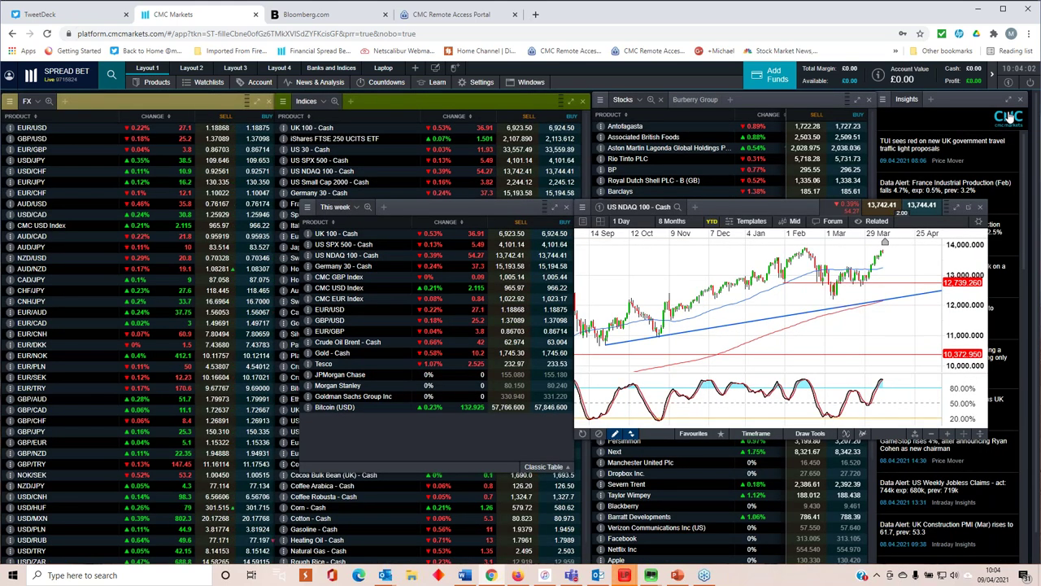
{"action": "left_click", "coordinate": [981, 208]}
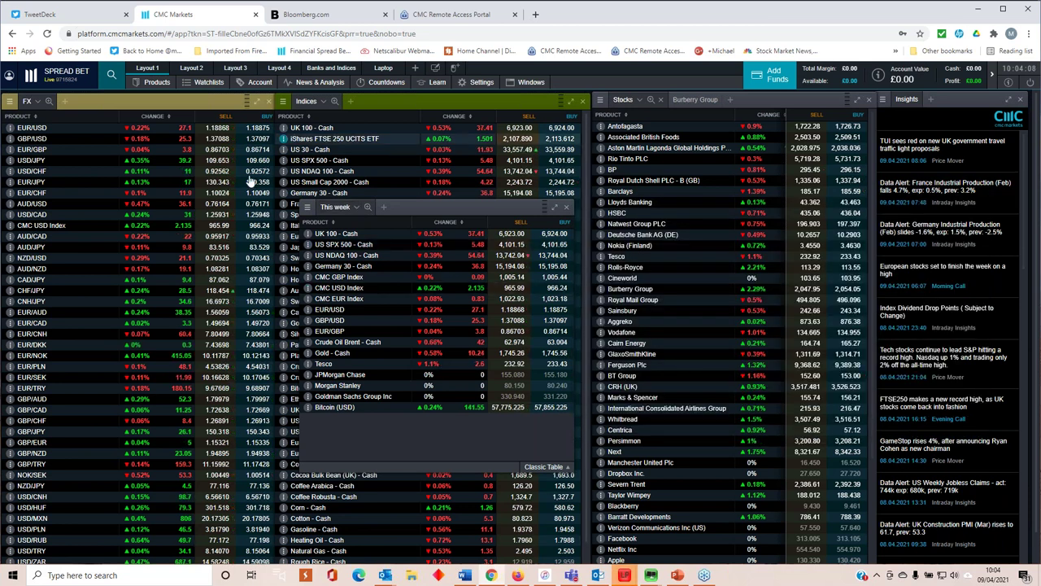
Open the US 30 - Cash chart from the Indices watchlist, move it clear of the Stocks list, and set its interval to 1 Day
{"action": "double_click", "coordinate": [309, 149]}
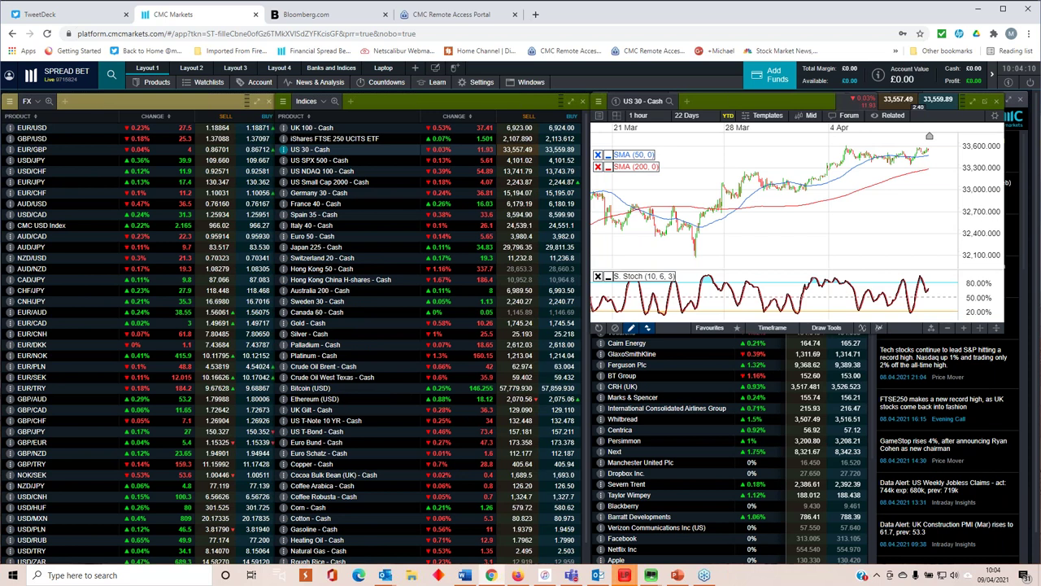
{"action": "left_click_drag", "start_coordinate": [703, 118], "coordinate": [494, 277]}
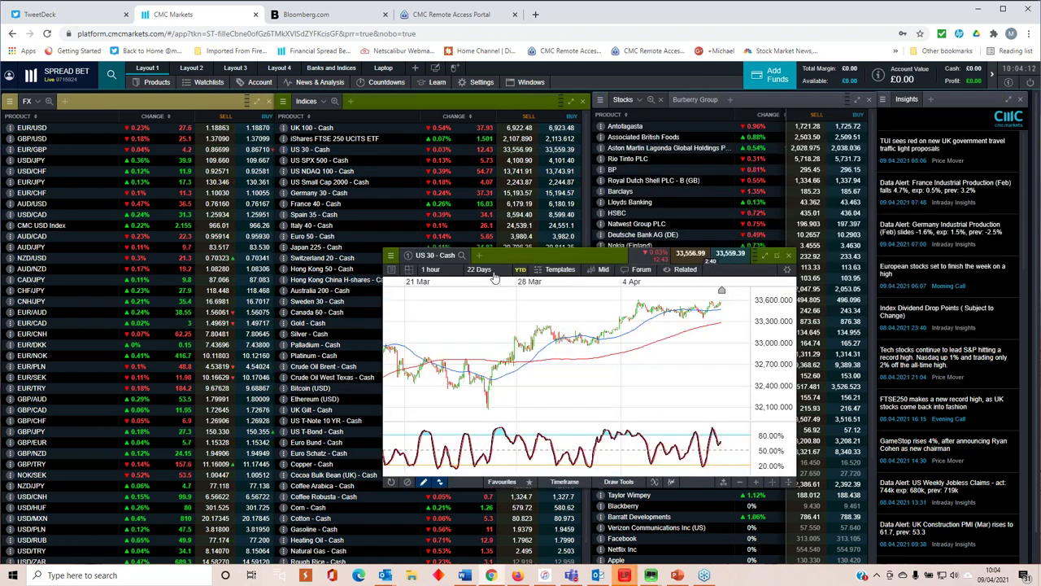
{"action": "left_click", "coordinate": [430, 269]}
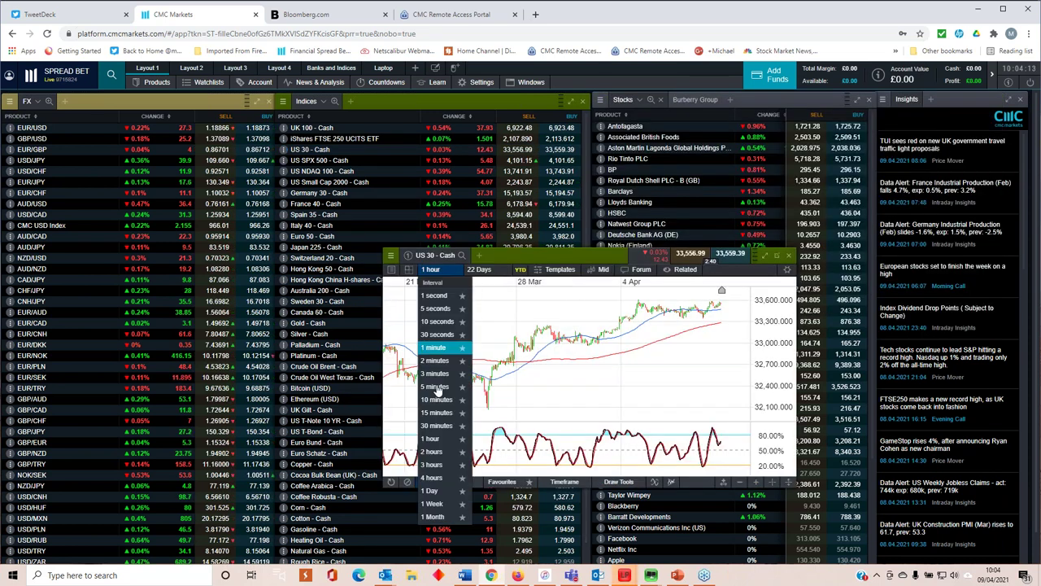
{"action": "left_click", "coordinate": [431, 491]}
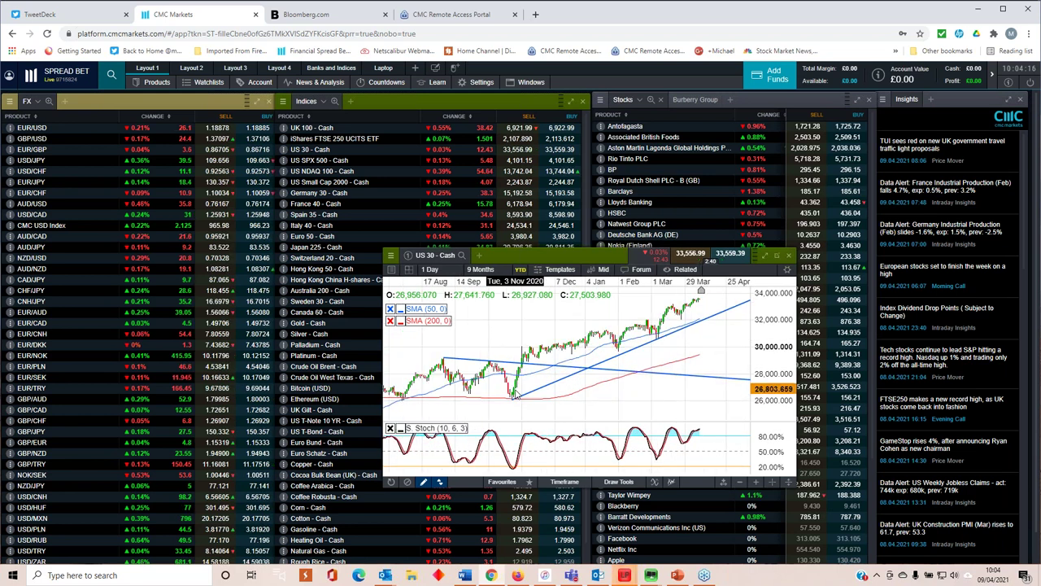
Examine the US 30 daily chart over 4 to 9 months and close it
{"action": "scroll", "coordinate": [537, 364], "scroll_direction": "up", "scroll_amount": 5}
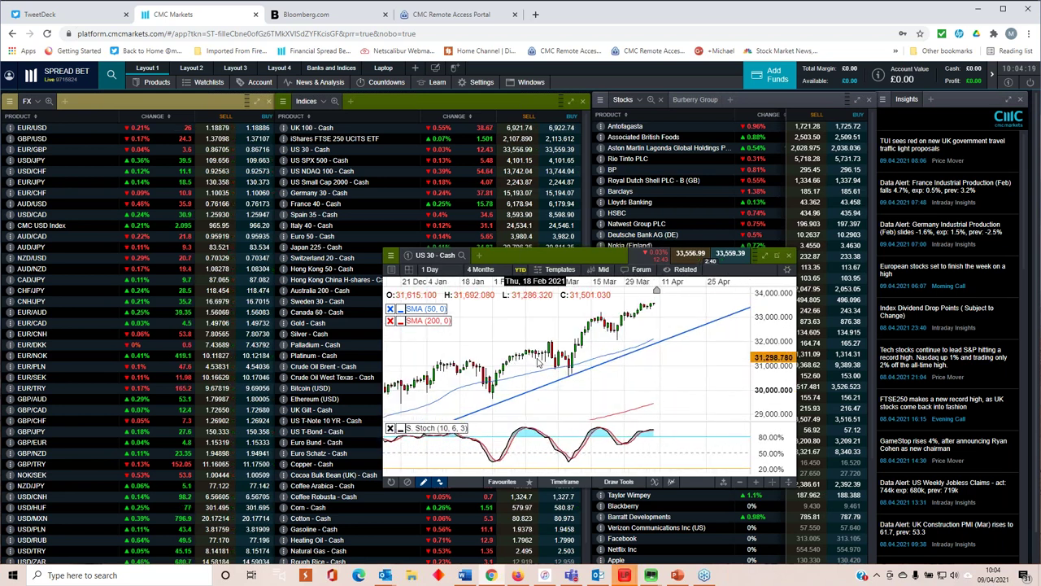
{"action": "scroll", "coordinate": [537, 363], "scroll_direction": "down", "scroll_amount": 3}
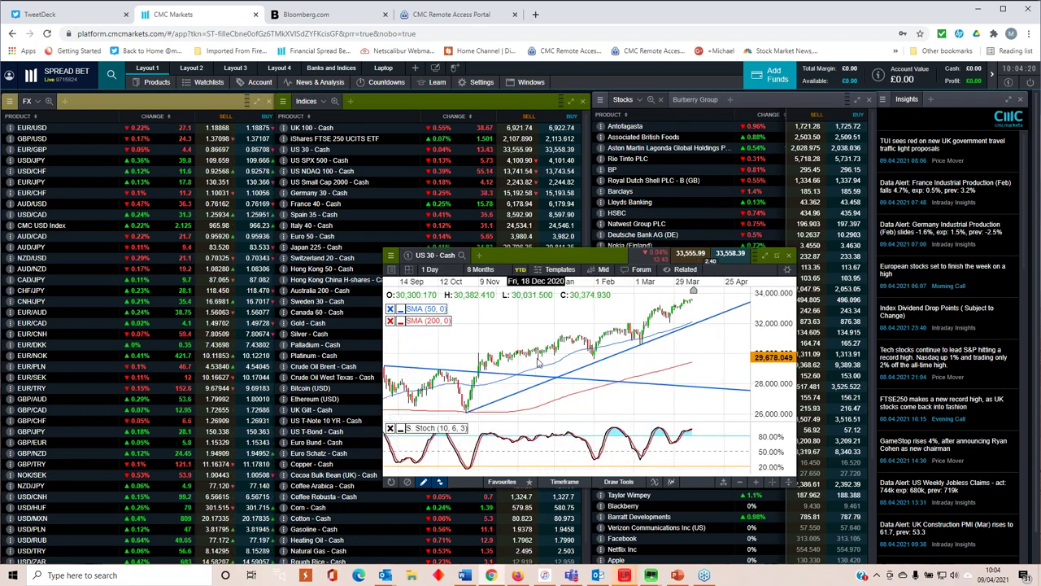
{"action": "scroll", "coordinate": [537, 364], "scroll_direction": "down", "scroll_amount": 1}
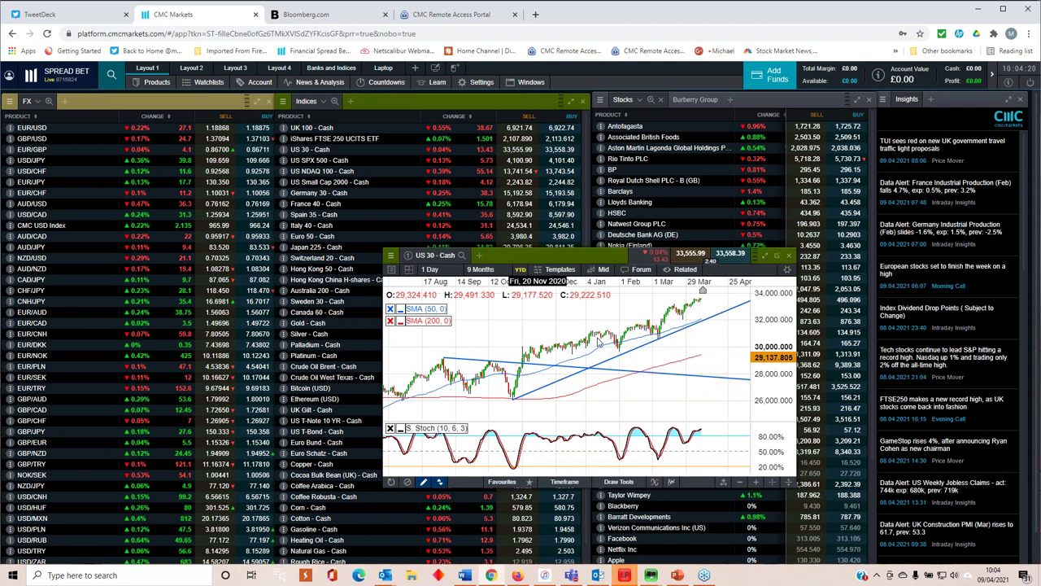
{"action": "left_click", "coordinate": [789, 257]}
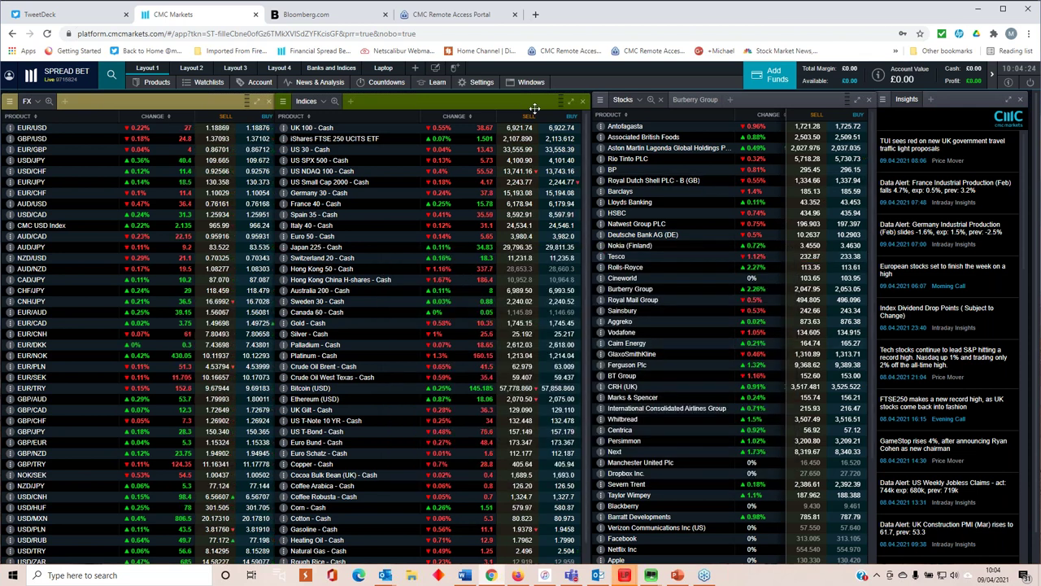
Move the This week watchlist over the Stocks list and place the Indices watchlist back beside the FX list
{"action": "left_click_drag", "start_coordinate": [534, 108], "coordinate": [538, 216]}
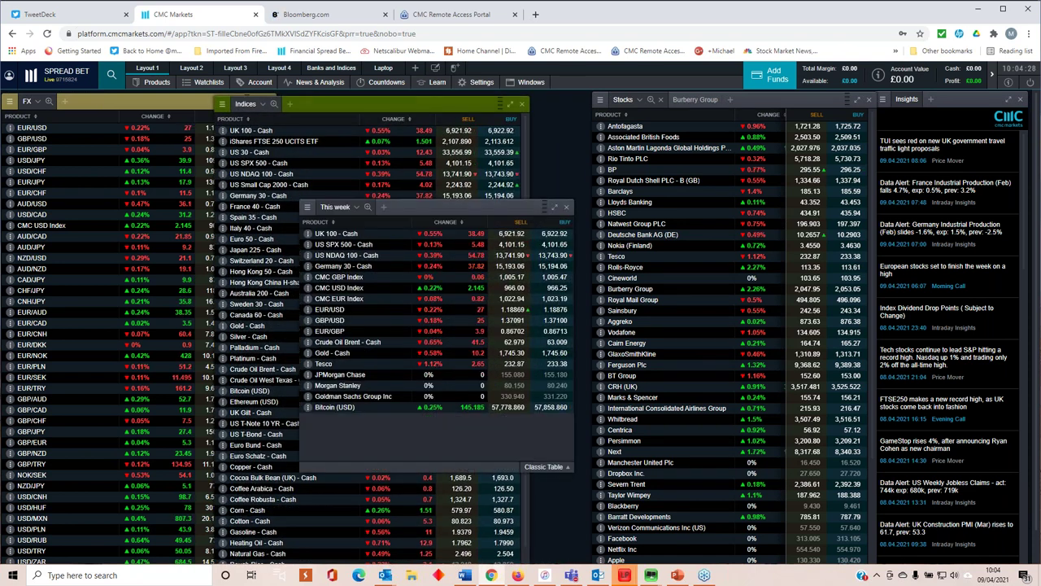
{"action": "left_click_drag", "start_coordinate": [476, 209], "coordinate": [801, 197]}
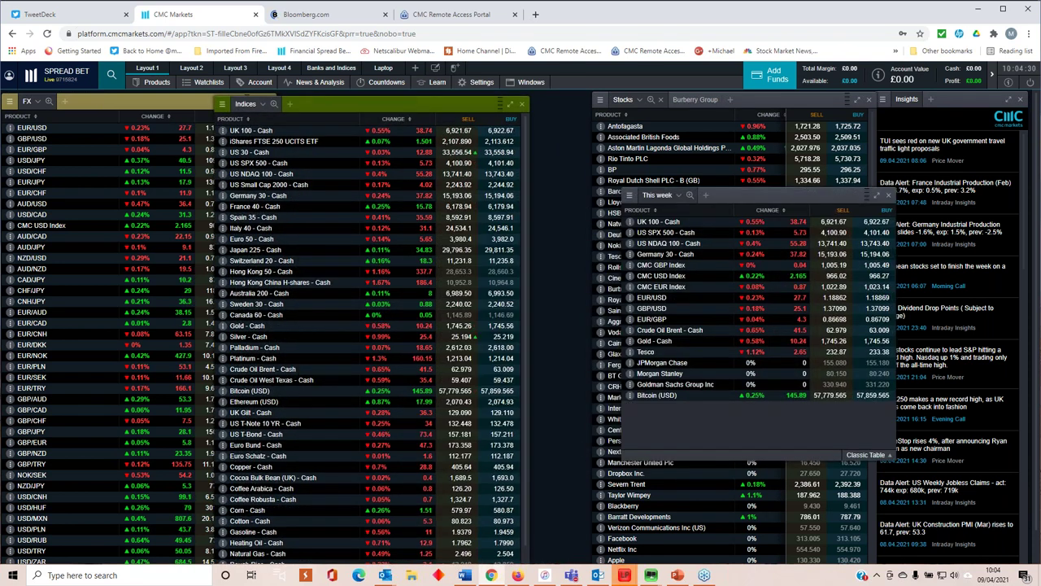
{"action": "left_click_drag", "start_coordinate": [438, 108], "coordinate": [491, 104]}
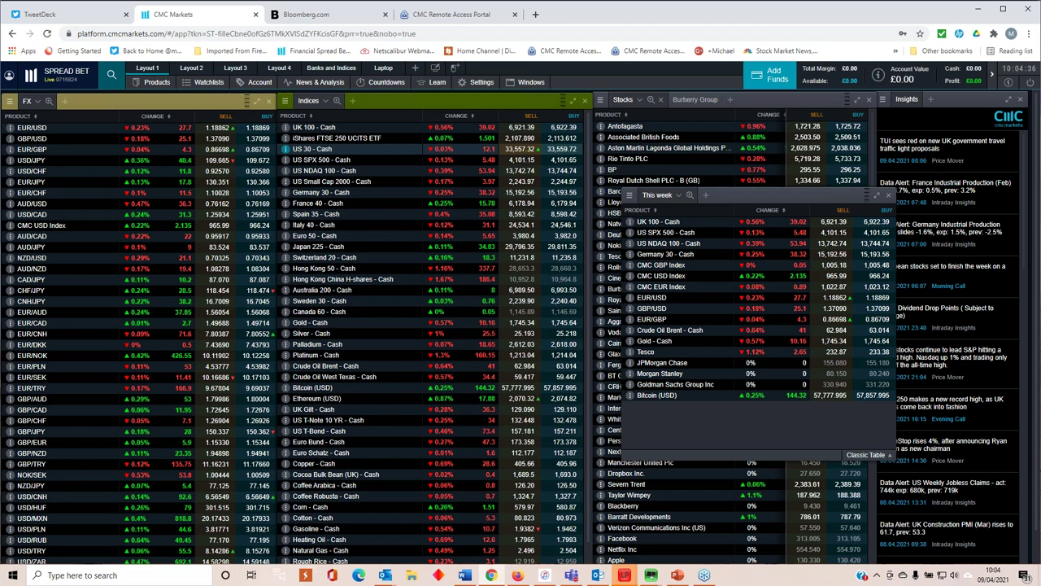
Open the US Small Cap 2000 - Cash chart from the Indices watchlist, move it clear of the Stocks list, and enlarge it over 11 months
{"action": "left_click", "coordinate": [333, 182]}
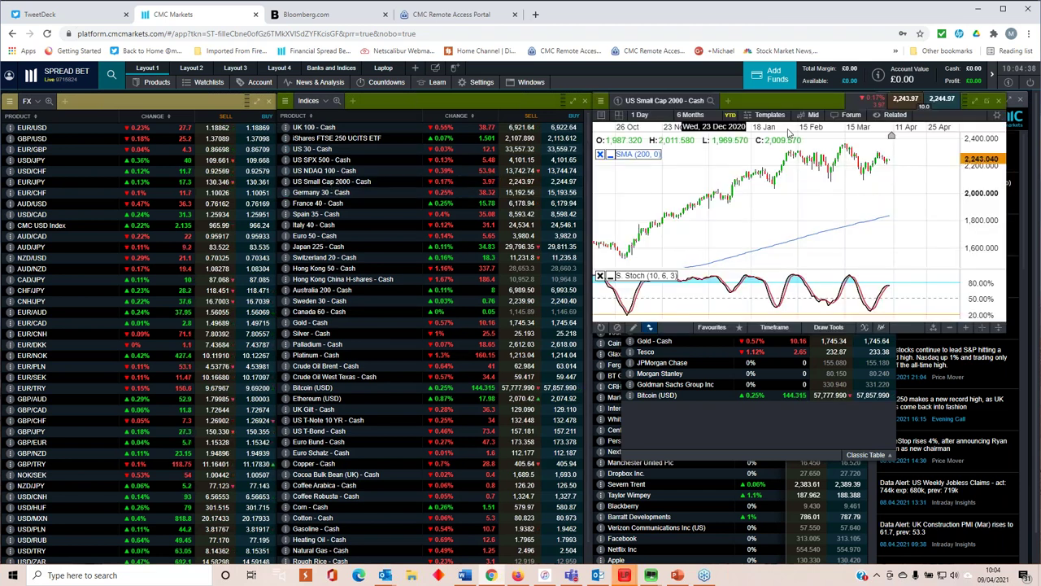
{"action": "left_click_drag", "start_coordinate": [762, 100], "coordinate": [370, 219]}
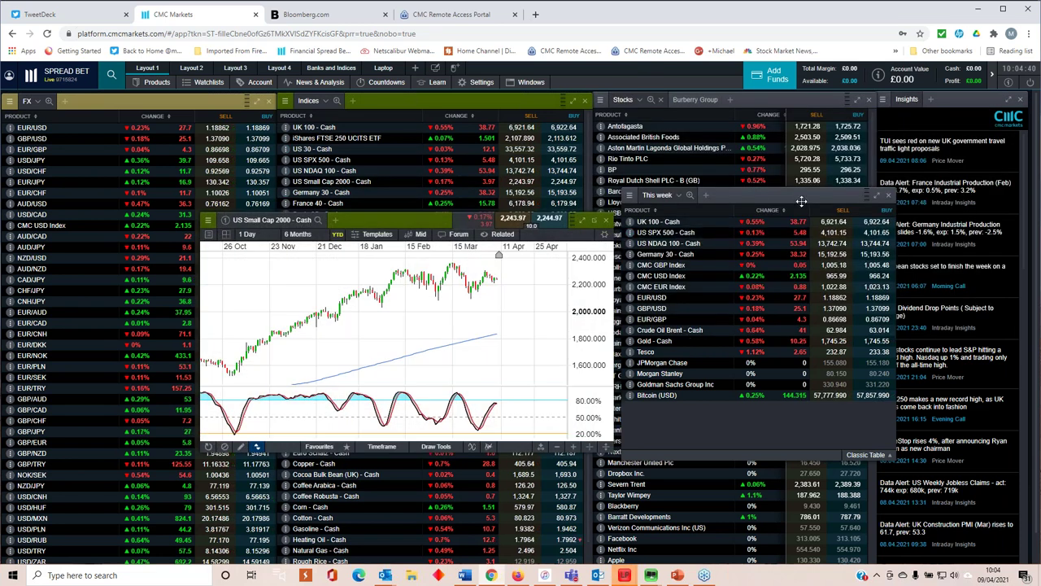
{"action": "left_click", "coordinate": [582, 220]}
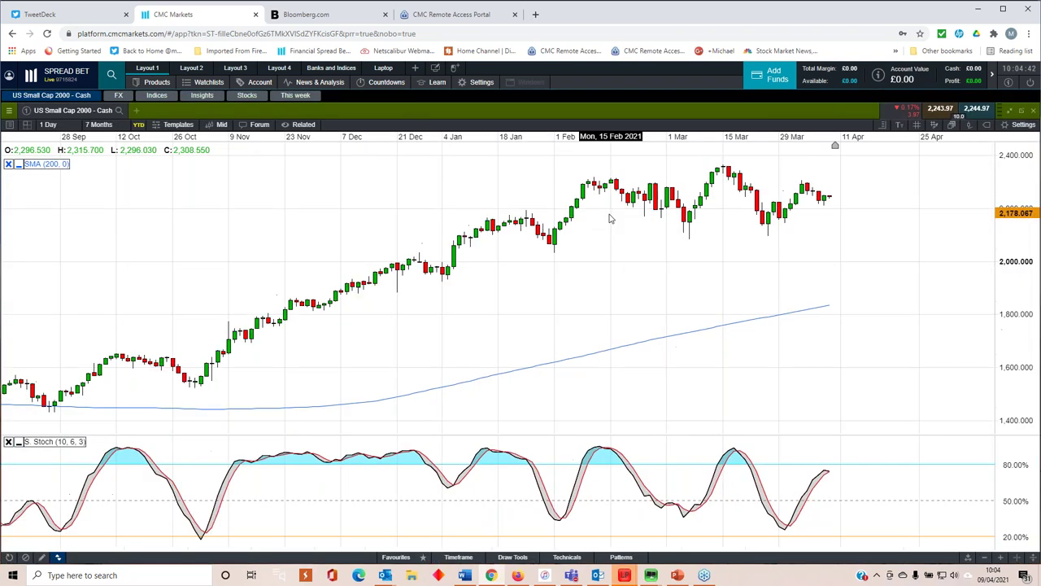
{"action": "scroll", "coordinate": [612, 218], "scroll_direction": "down", "scroll_amount": 1}
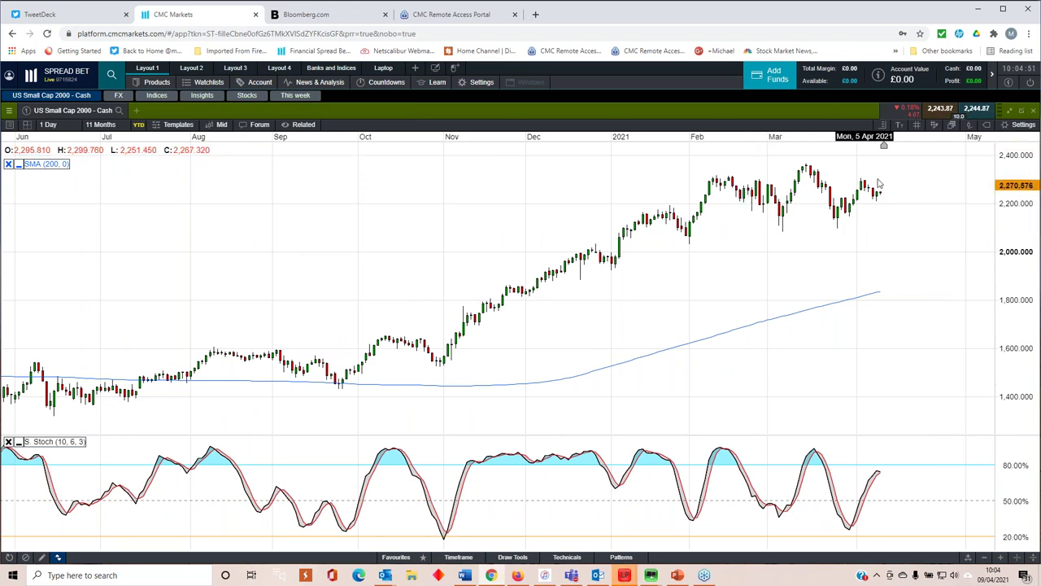
Draw a rising trend line on the US Small Cap 2000 daily chart from the early February low through the late March low
{"action": "left_click", "coordinate": [396, 557]}
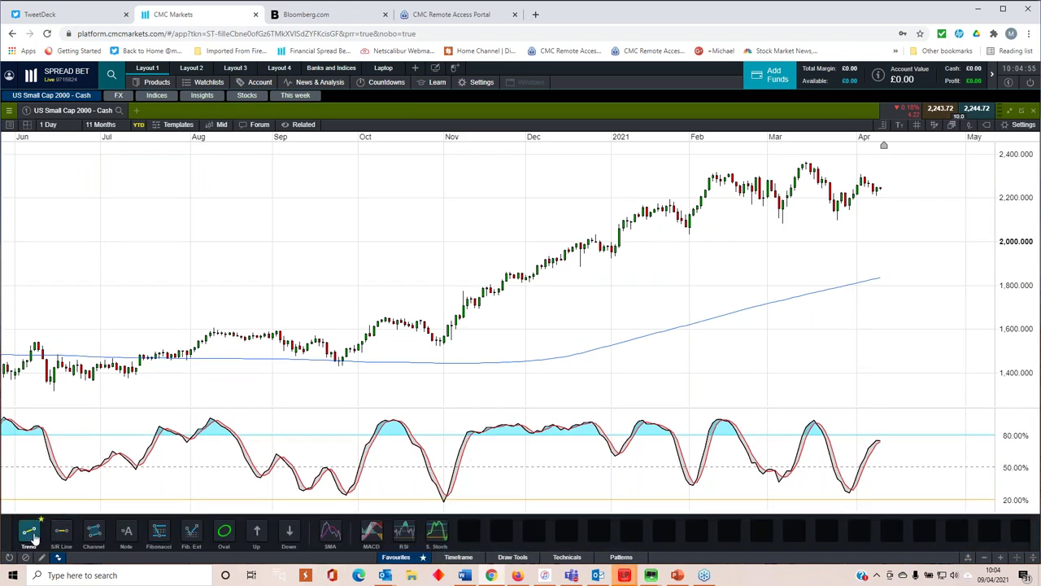
{"action": "left_click", "coordinate": [690, 233]}
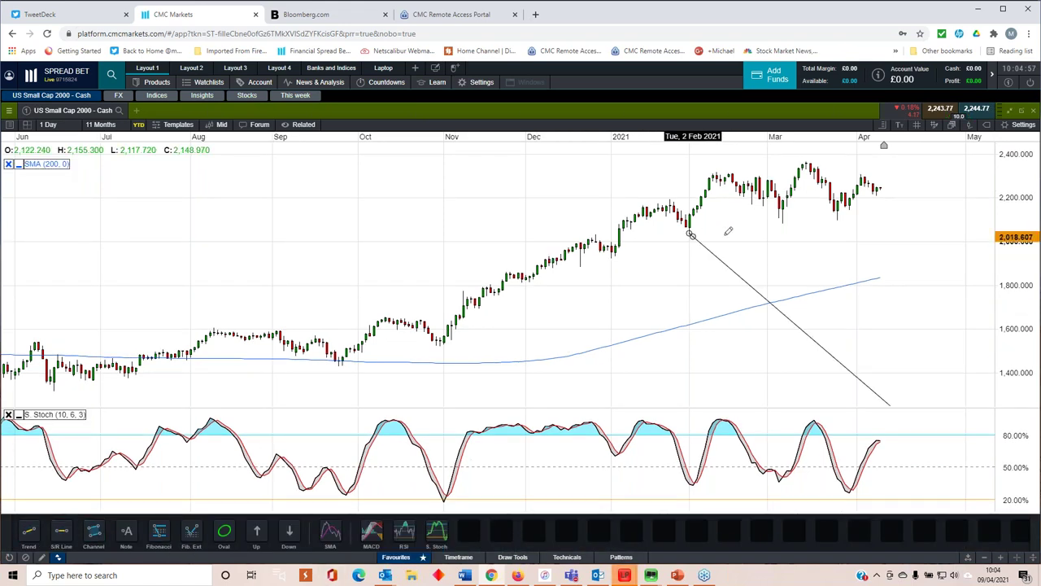
{"action": "left_click", "coordinate": [837, 219]}
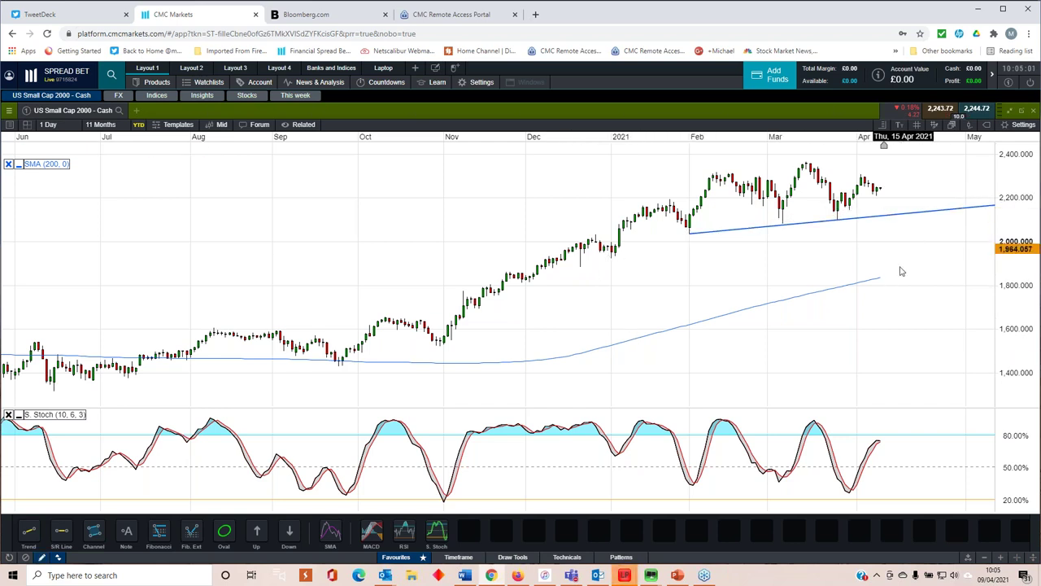
{"action": "left_click", "coordinate": [690, 232]}
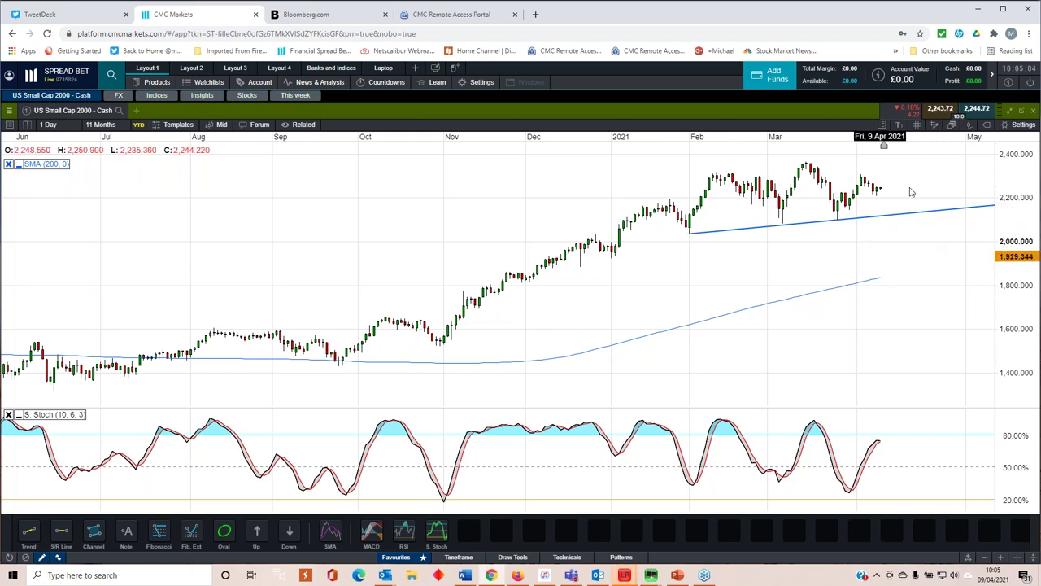
Restore and close the US Small Cap 2000 chart, and move the This week watchlist over the Indices list
{"action": "left_click", "coordinate": [1022, 110]}
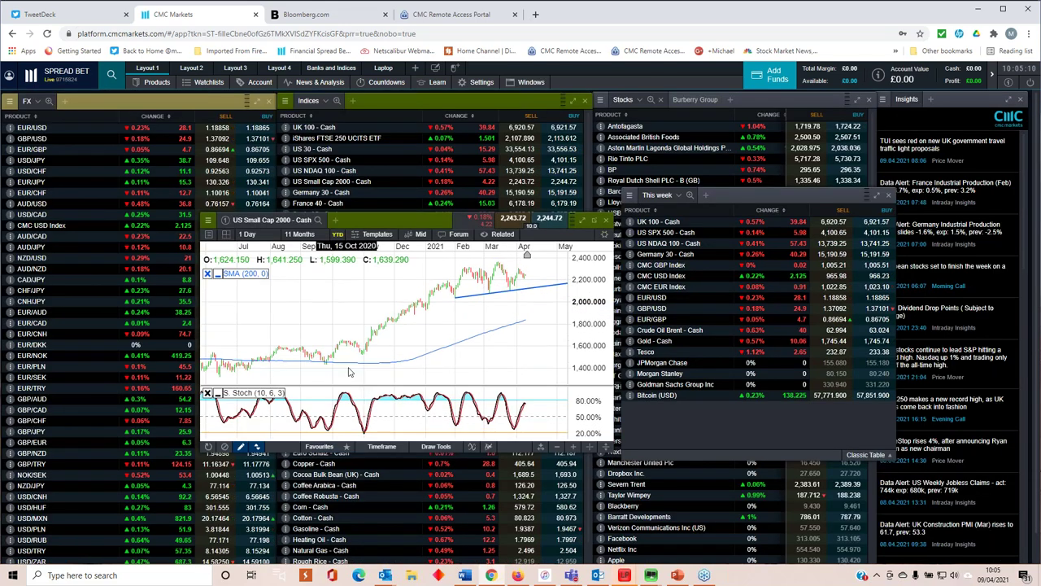
{"action": "scroll", "coordinate": [269, 407], "scroll_direction": "up", "scroll_amount": 2}
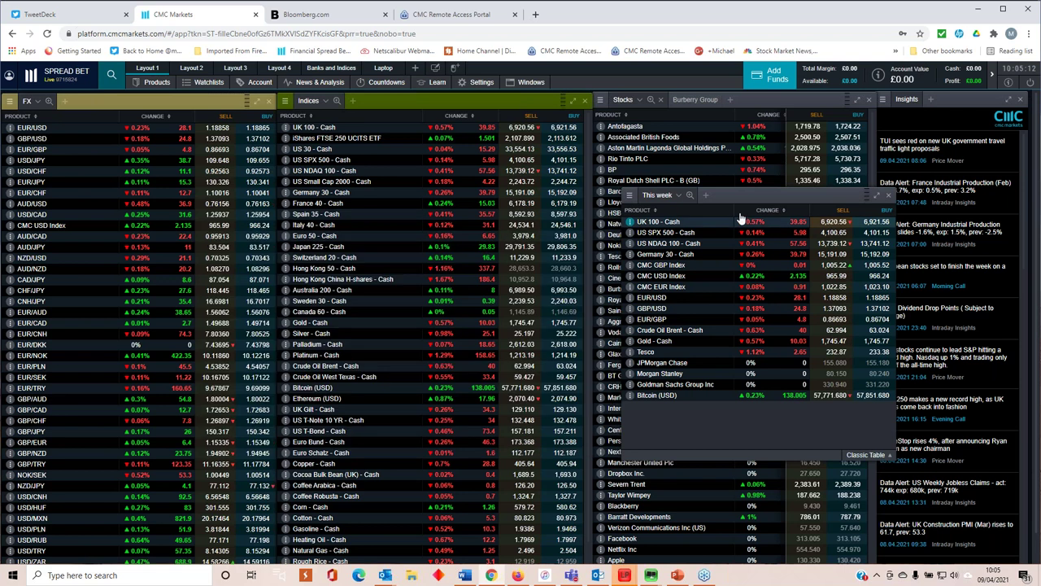
{"action": "left_click", "coordinate": [606, 219]}
{"action": "left_click_drag", "start_coordinate": [751, 195], "coordinate": [446, 170]}
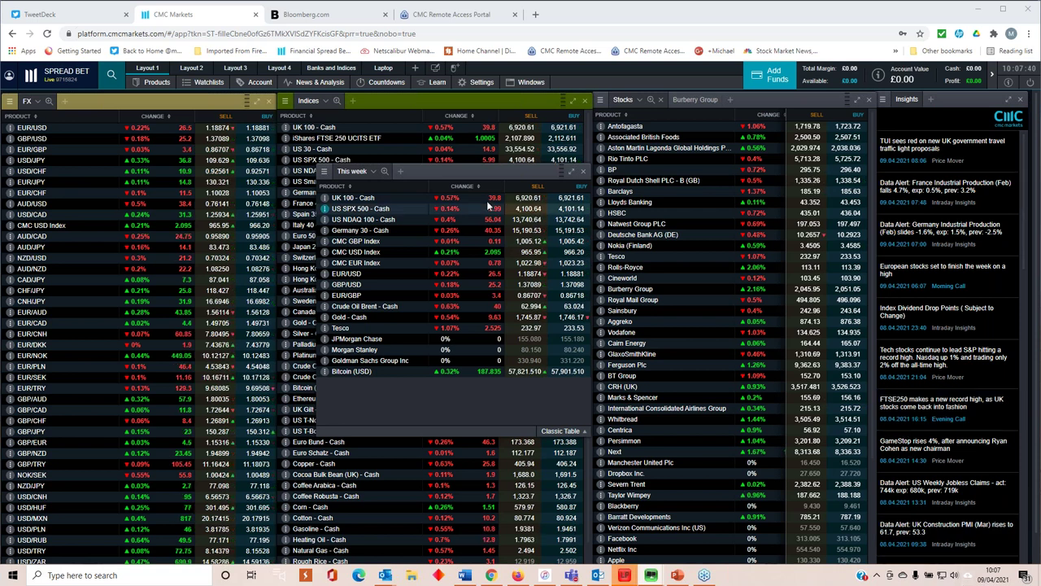
{"action": "left_click_drag", "start_coordinate": [486, 173], "coordinate": [508, 173]}
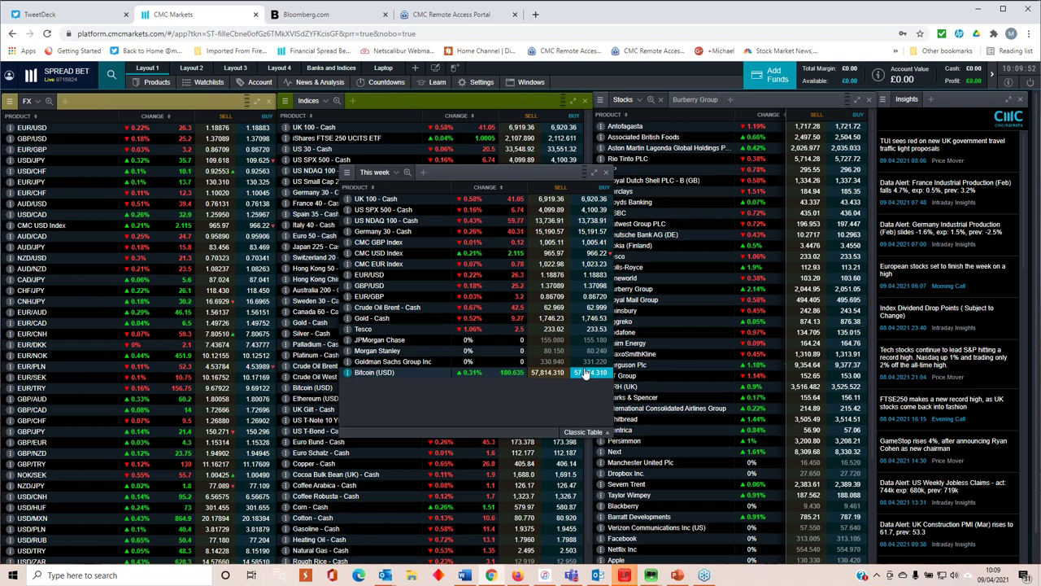
Open the JPMorgan Chase weekly chart from the This week watchlist, examine it enlarged over 4 years, and close it
{"action": "left_click", "coordinate": [374, 341]}
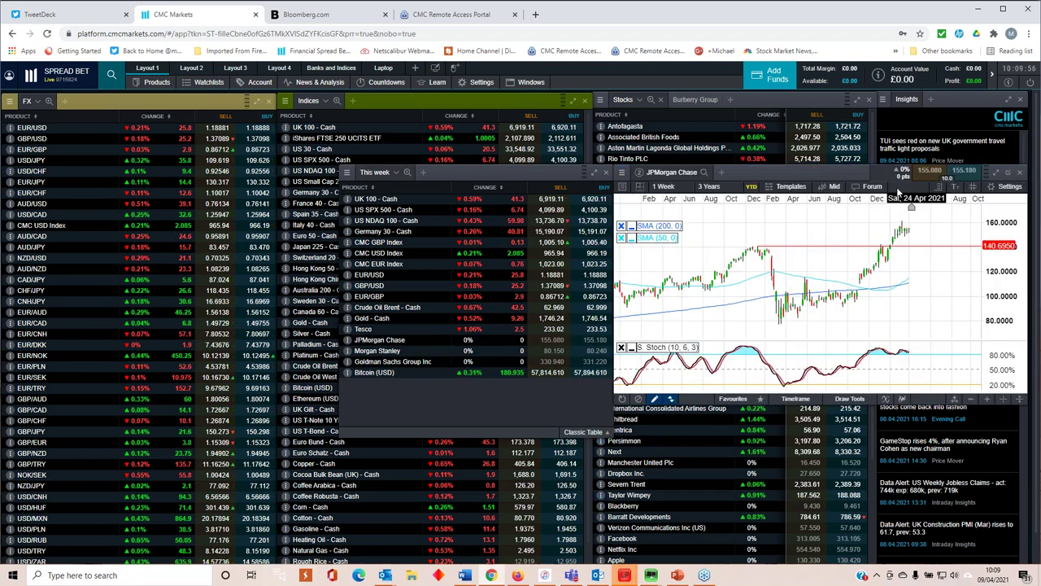
{"action": "left_click_drag", "start_coordinate": [826, 175], "coordinate": [401, 257]}
{"action": "left_click", "coordinate": [571, 254]}
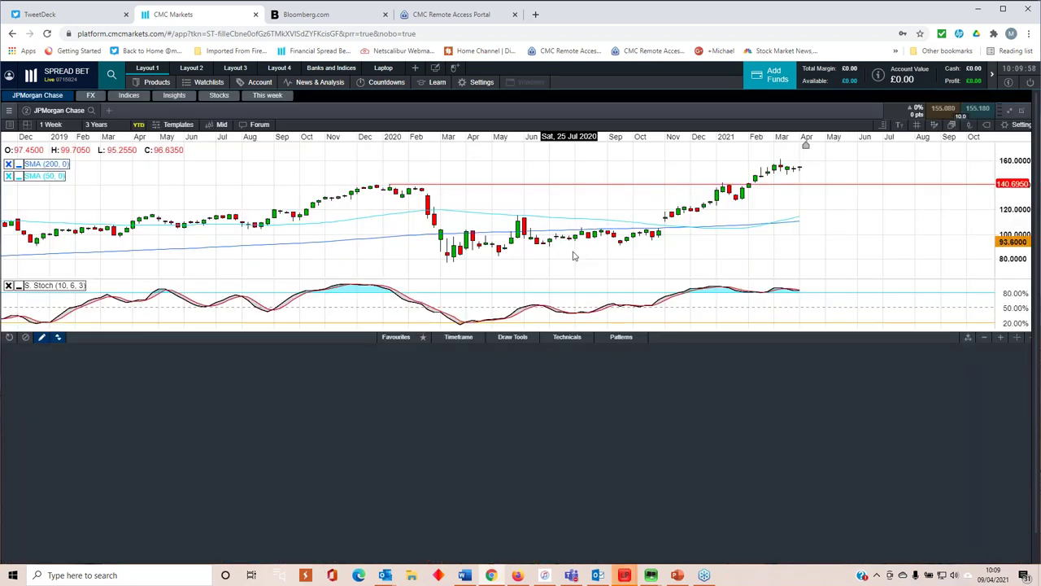
{"action": "scroll", "coordinate": [617, 279], "scroll_direction": "down", "scroll_amount": 3}
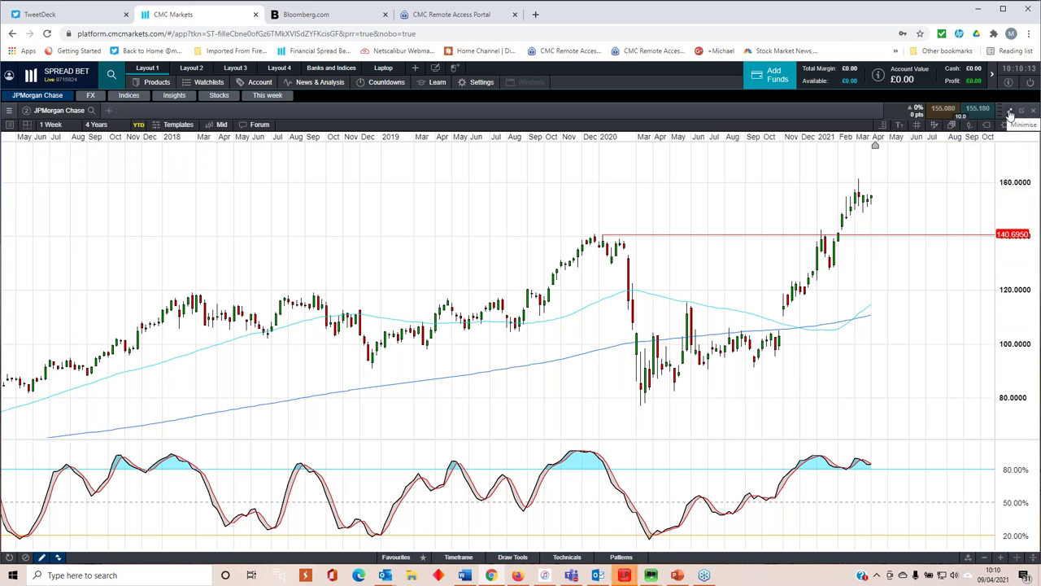
{"action": "left_click", "coordinate": [1010, 109]}
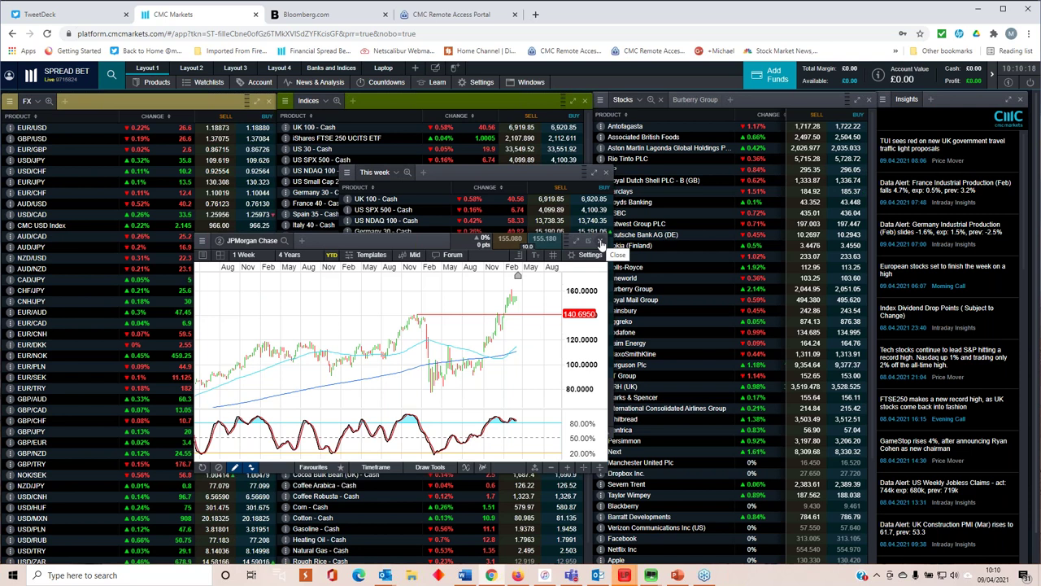
{"action": "left_click", "coordinate": [600, 243]}
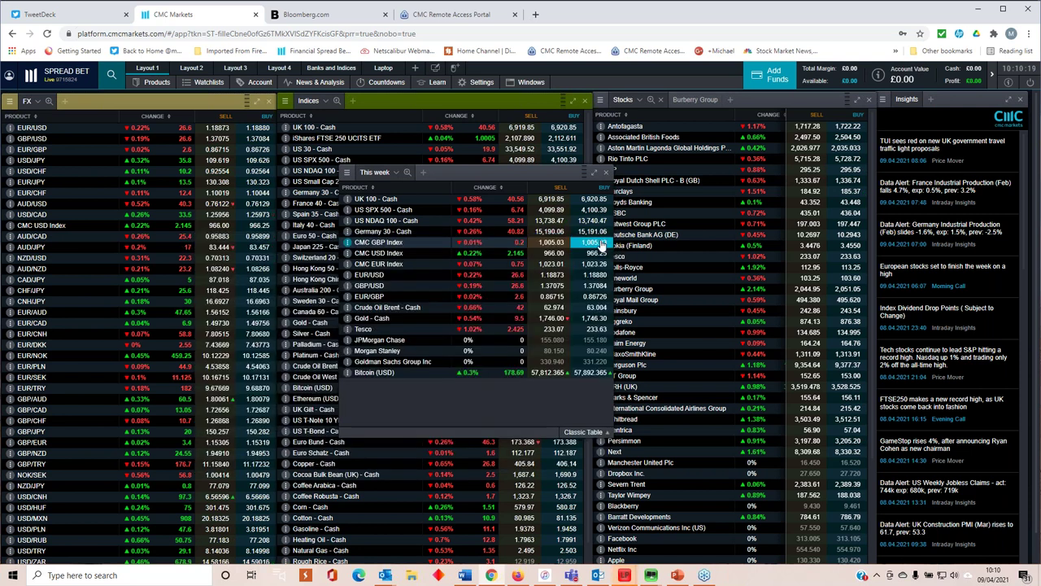
Open the Morgan Stanley daily chart from the This week watchlist, examine it enlarged over 10 months to 2 years, and close it
{"action": "double_click", "coordinate": [377, 350]}
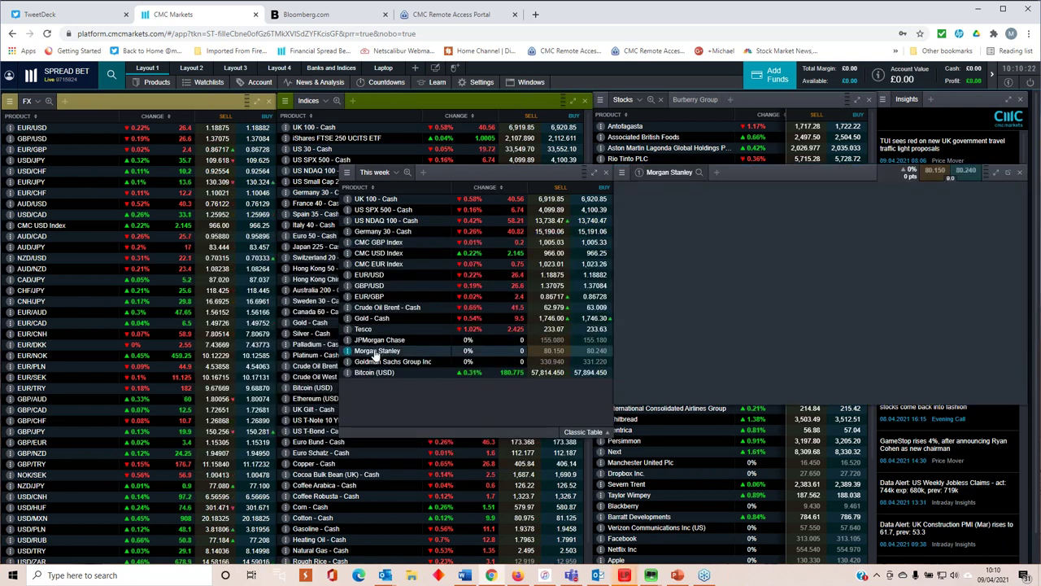
{"action": "left_click_drag", "start_coordinate": [979, 180], "coordinate": [713, 267]}
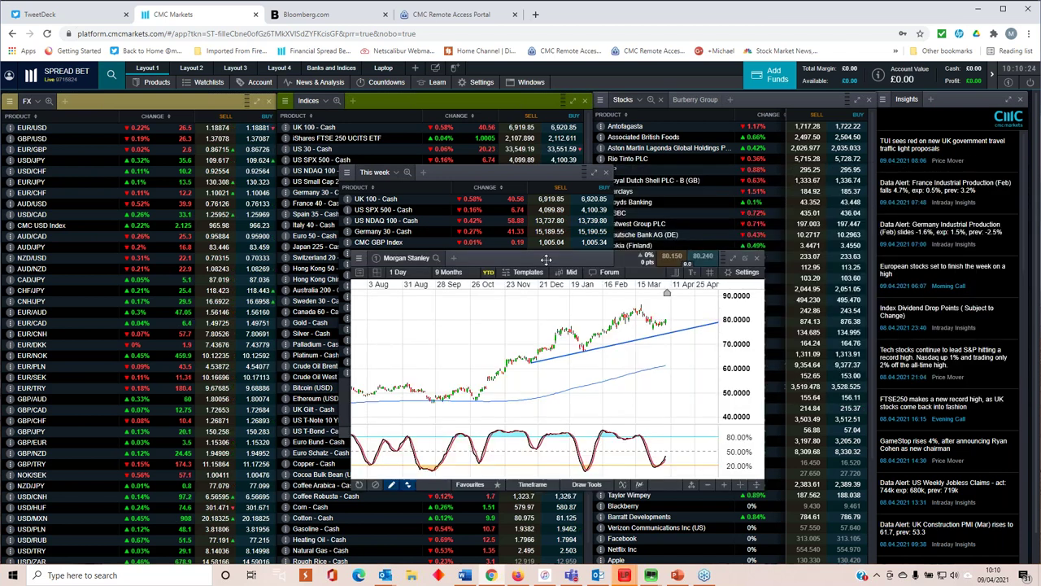
{"action": "left_click", "coordinate": [732, 258]}
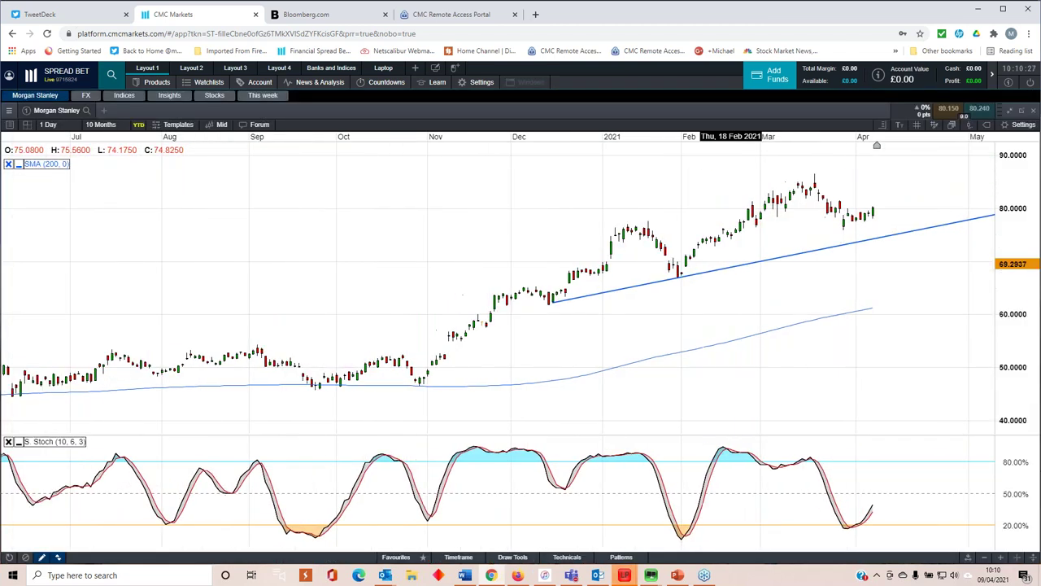
{"action": "scroll", "coordinate": [732, 285], "scroll_direction": "down", "scroll_amount": 3}
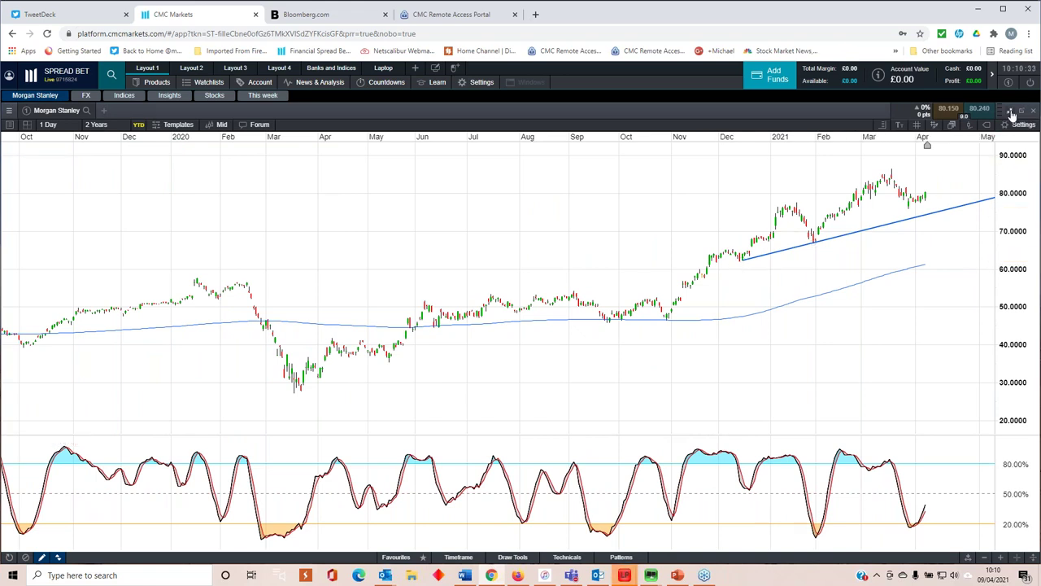
{"action": "left_click", "coordinate": [1022, 110]}
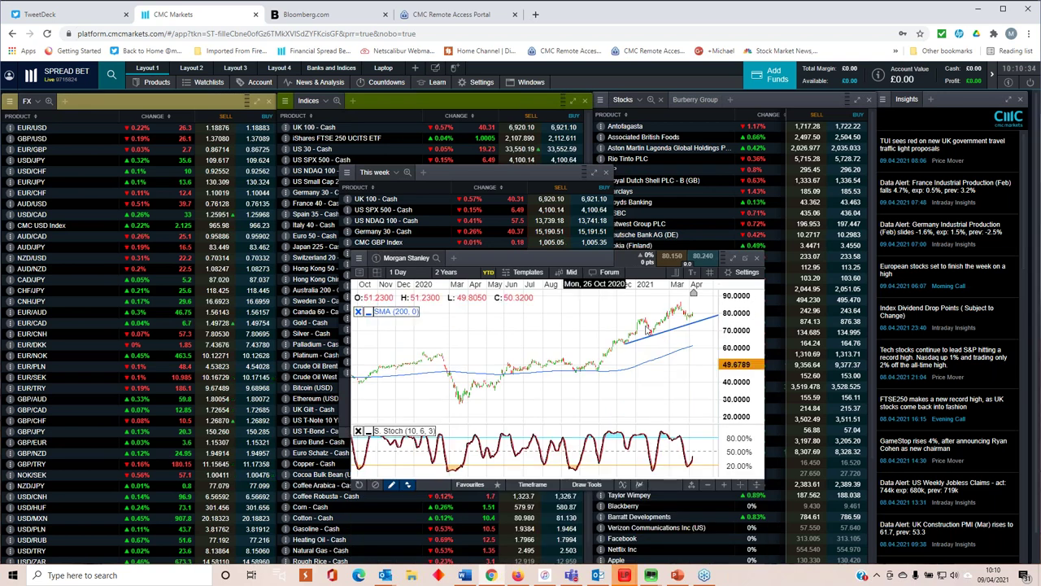
{"action": "left_click", "coordinate": [758, 259]}
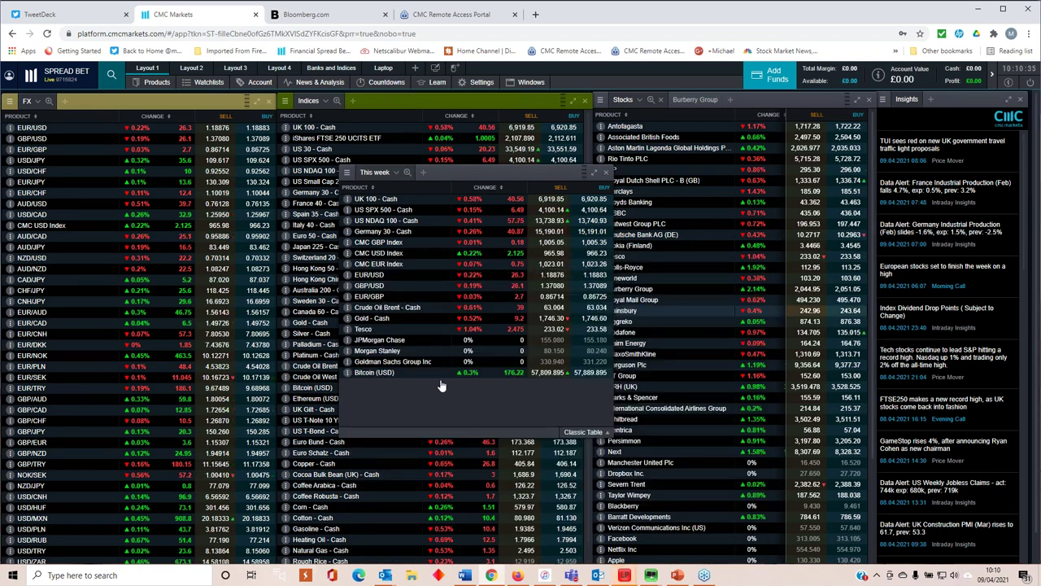
Mark support at 317.9500 on the enlarged Goldman Sachs Group Inc daily chart with an S/R line from the 5 March low, and close the chart
{"action": "left_click", "coordinate": [376, 362]}
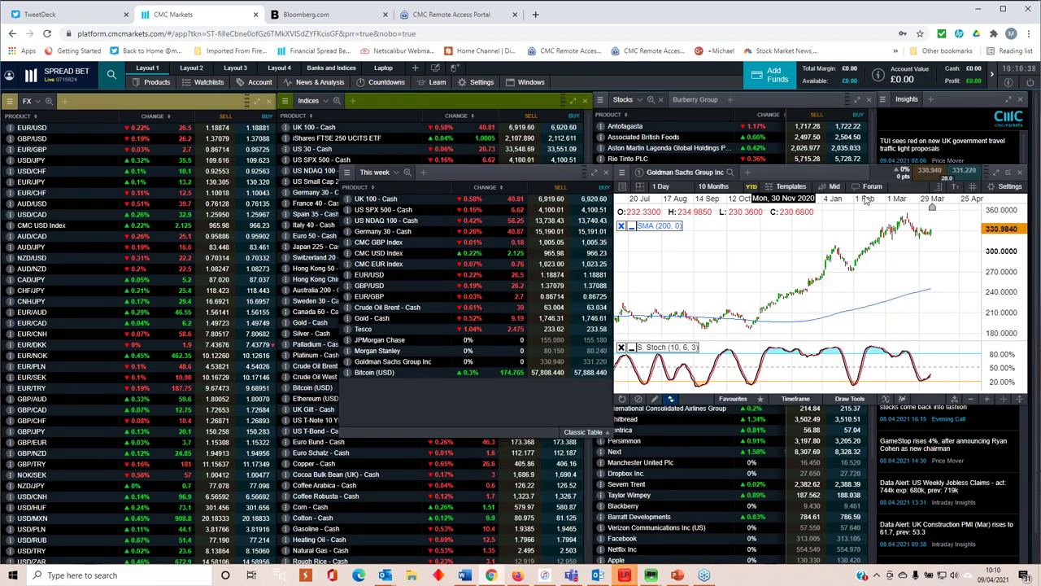
{"action": "left_click", "coordinate": [996, 171]}
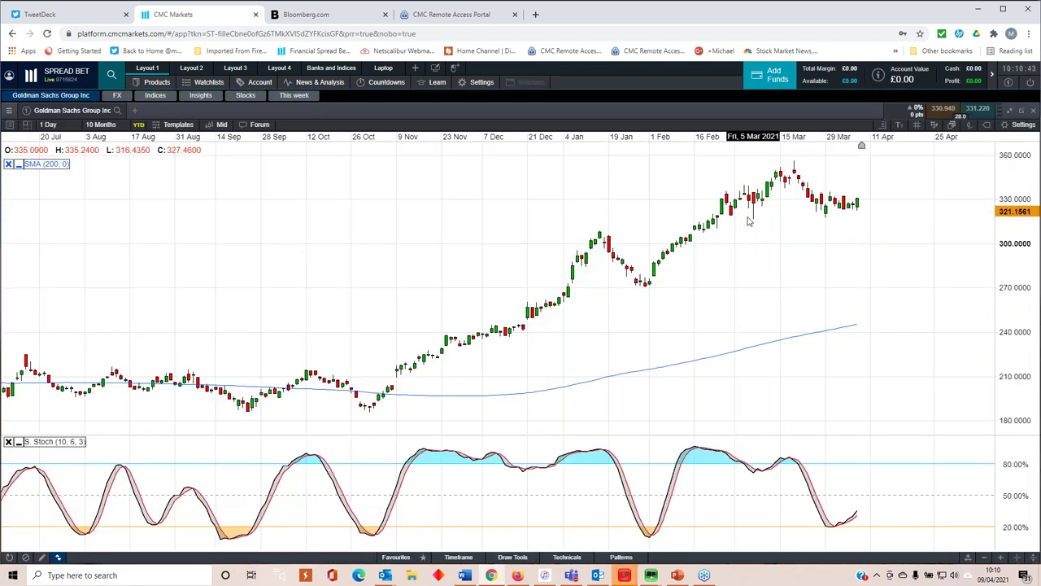
{"action": "left_click", "coordinate": [394, 558]}
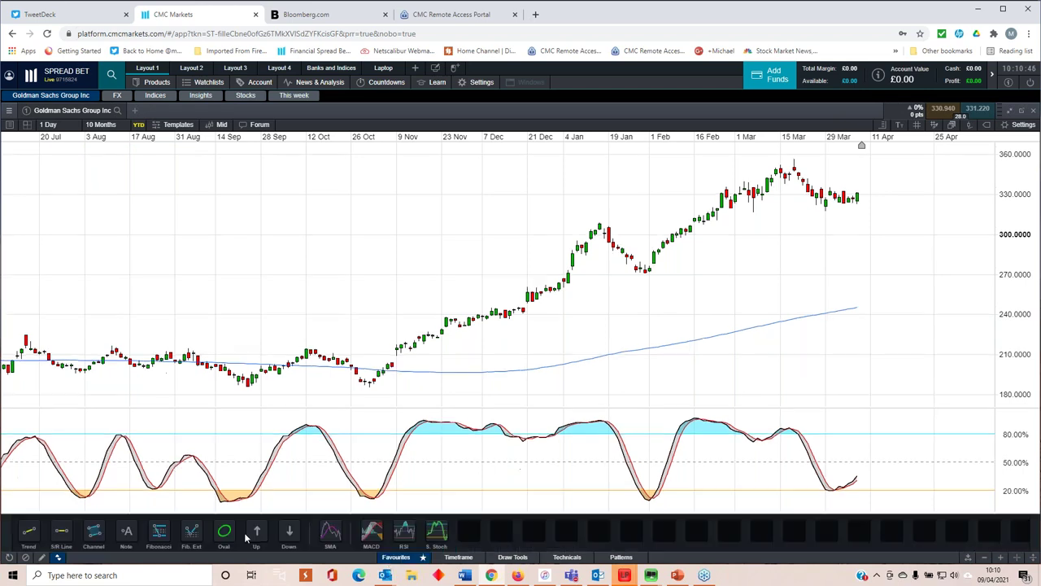
{"action": "left_click", "coordinate": [62, 531]}
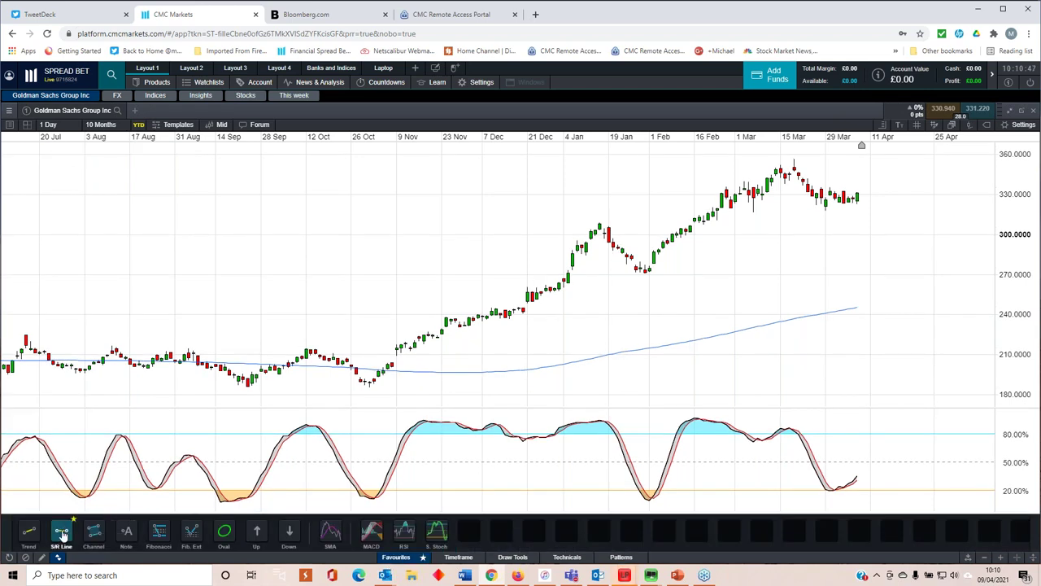
{"action": "left_click", "coordinate": [755, 210]}
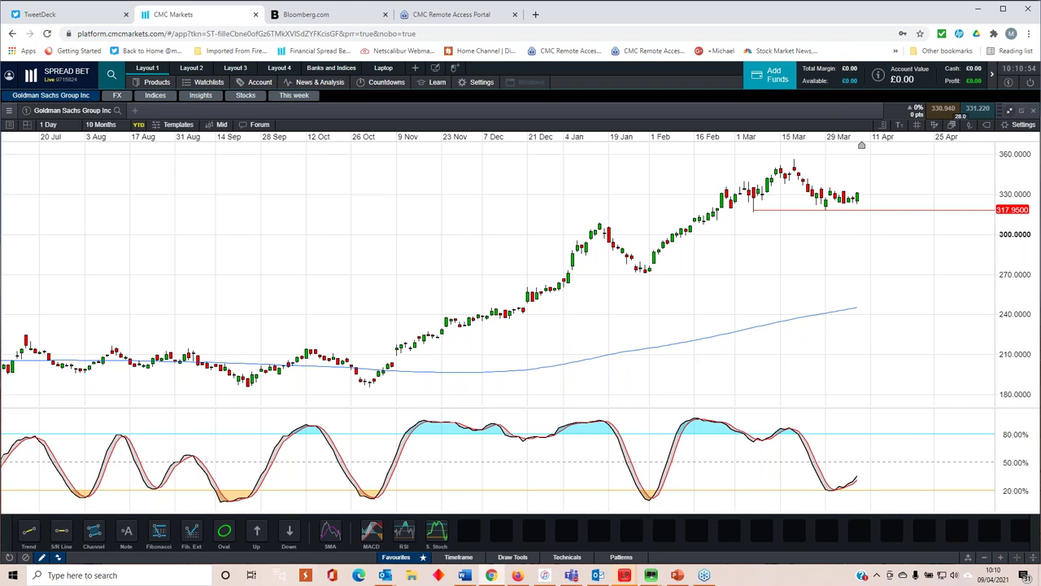
{"action": "left_click", "coordinate": [1010, 109]}
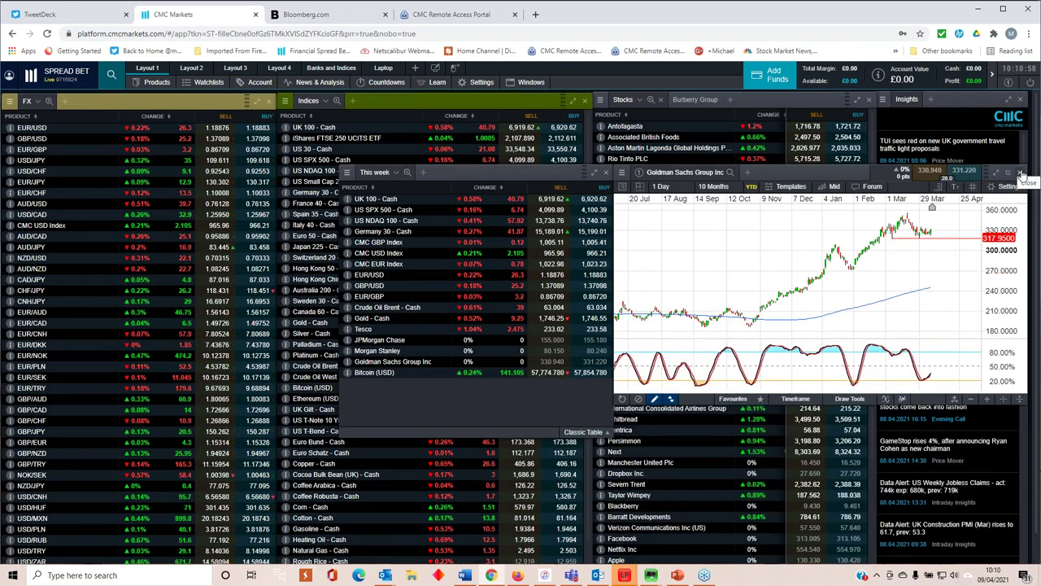
{"action": "left_click", "coordinate": [1021, 173]}
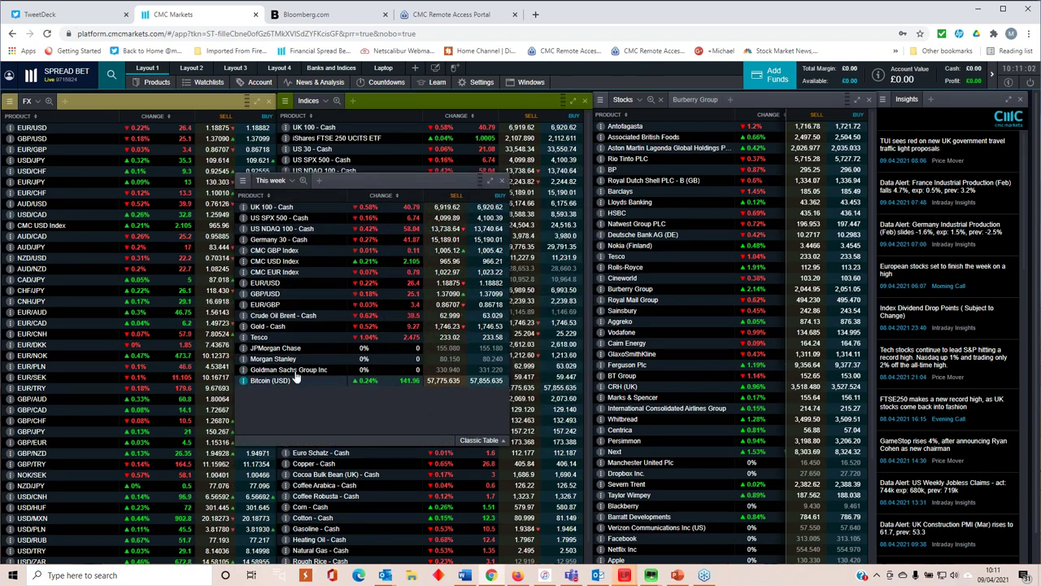
Open the Tesco daily chart from the This week watchlist, examine it enlarged over 2 years, and close it
{"action": "left_click", "coordinate": [258, 338]}
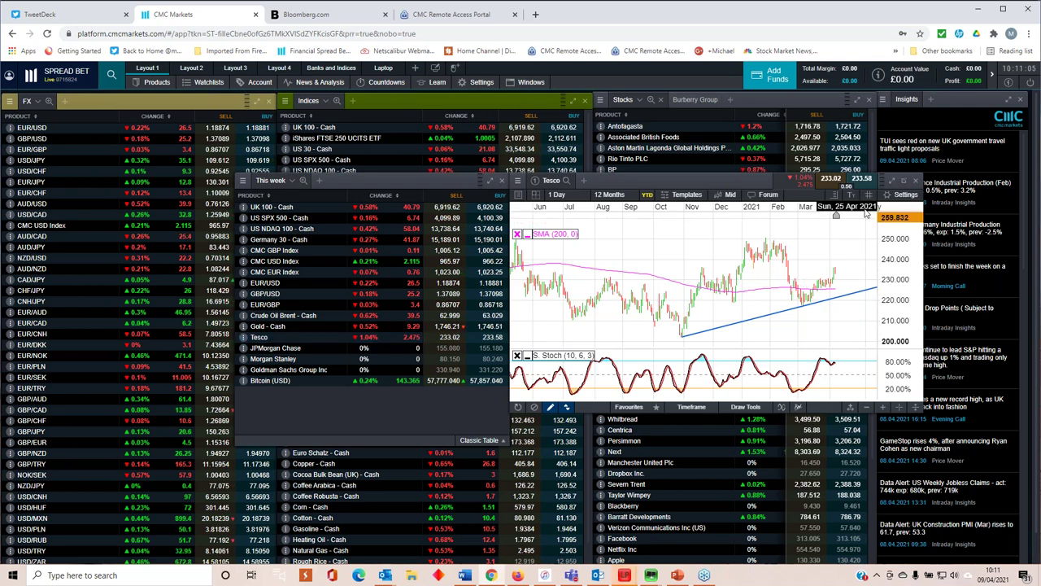
{"action": "left_click", "coordinate": [891, 180]}
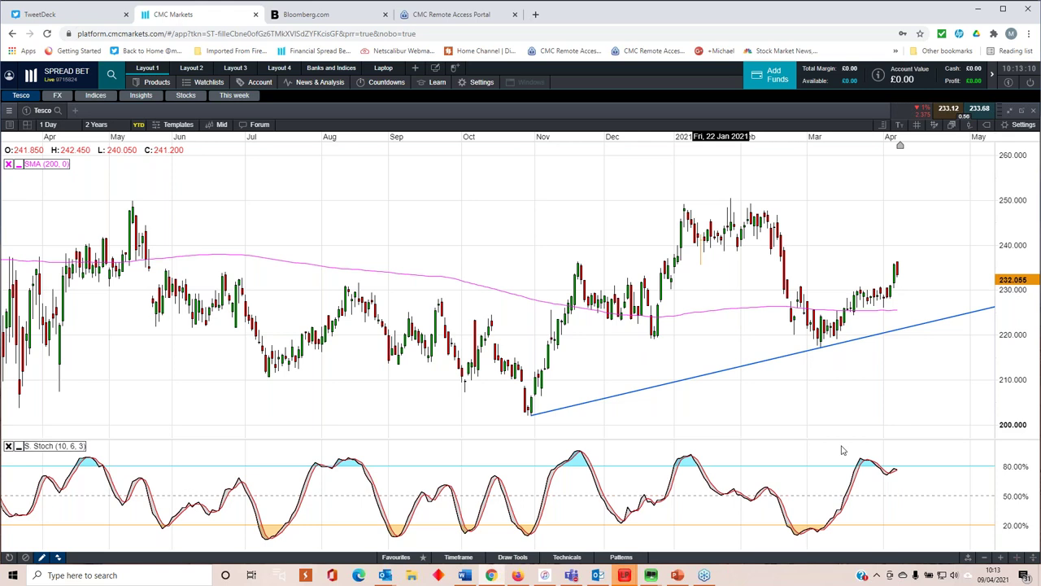
{"action": "left_click", "coordinate": [1009, 110]}
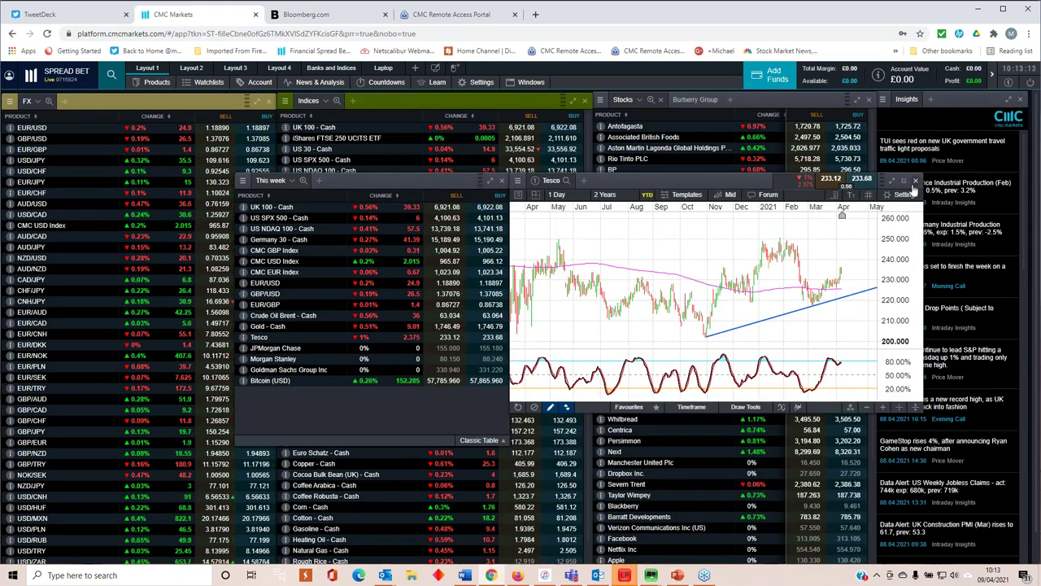
{"action": "left_click", "coordinate": [917, 182]}
Open the Bitcoin (USD) daily chart from the This week watchlist and clear that watchlist off the Indices list
{"action": "left_click", "coordinate": [275, 383]}
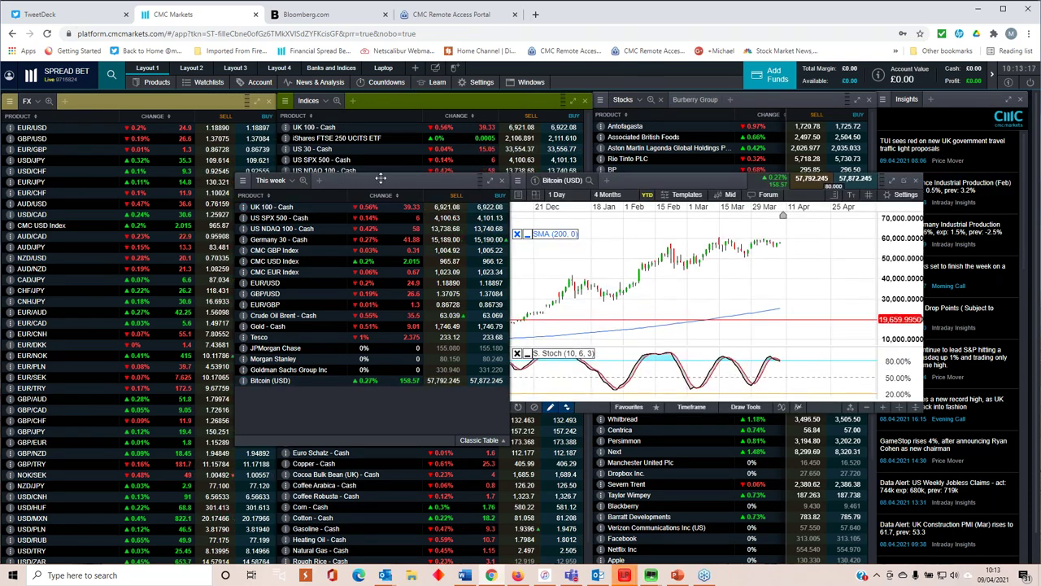
{"action": "left_click_drag", "start_coordinate": [320, 196], "coordinate": [244, 203]}
{"action": "left_click", "coordinate": [421, 203]}
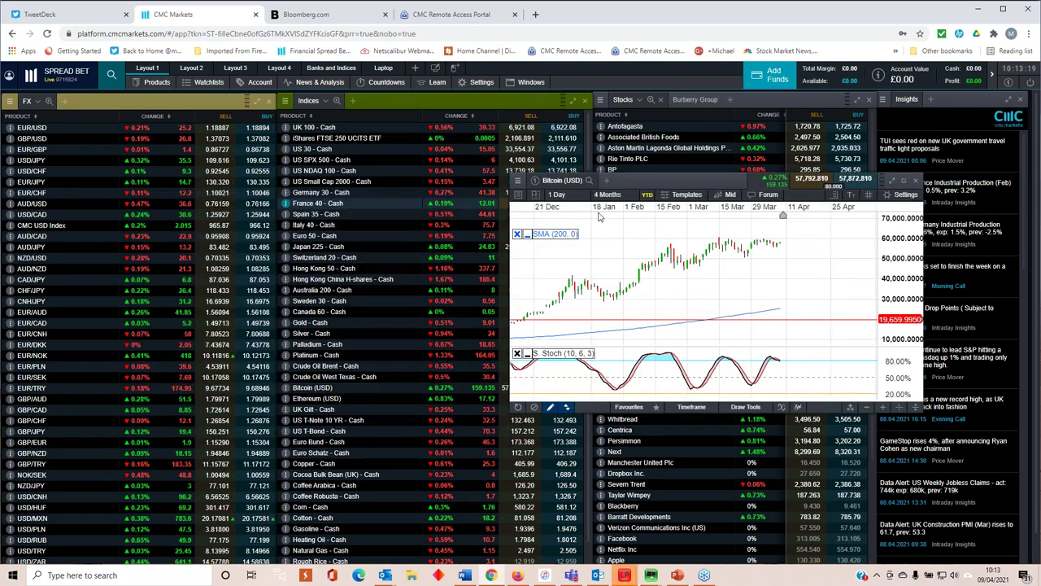
Enlarge the Bitcoin (USD) daily chart and examine its price history over about 11 months
{"action": "left_click", "coordinate": [892, 181]}
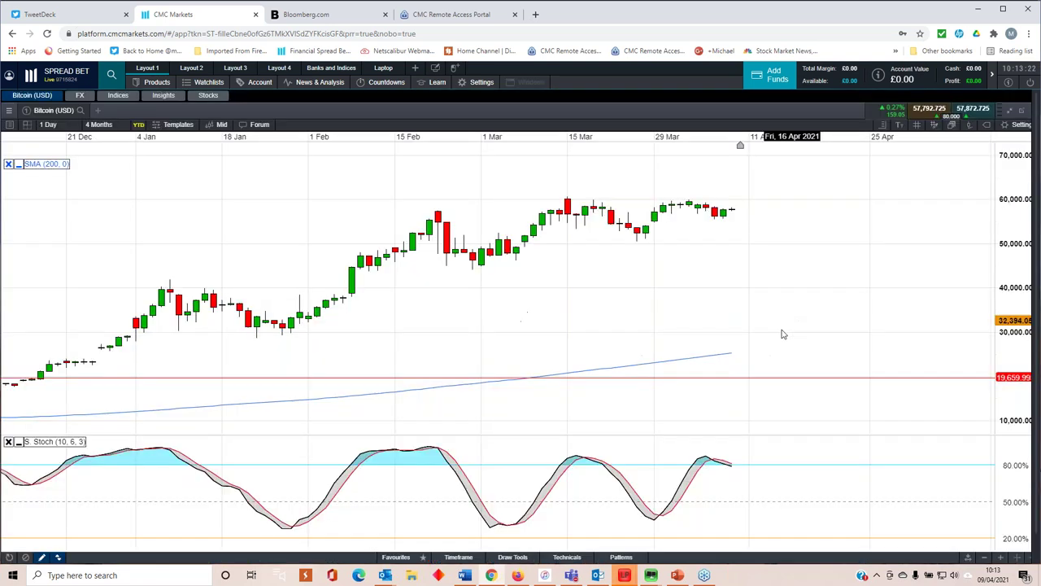
{"action": "scroll", "coordinate": [647, 317], "scroll_direction": "down", "scroll_amount": 3}
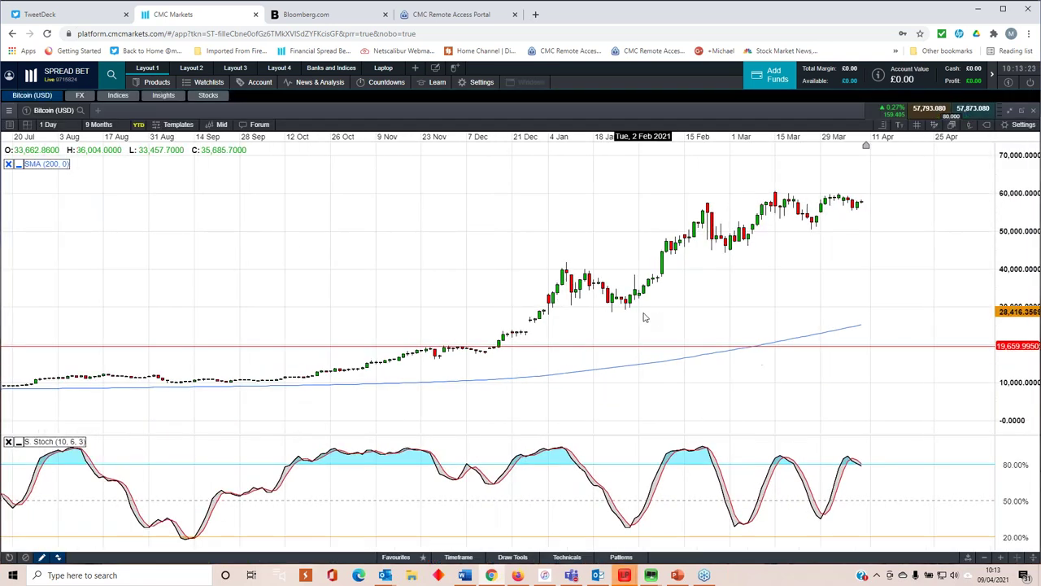
Open the Crypto product list, restore it to a floating window and move it clear of the Bitcoin chart's price scale
{"action": "left_click", "coordinate": [152, 83]}
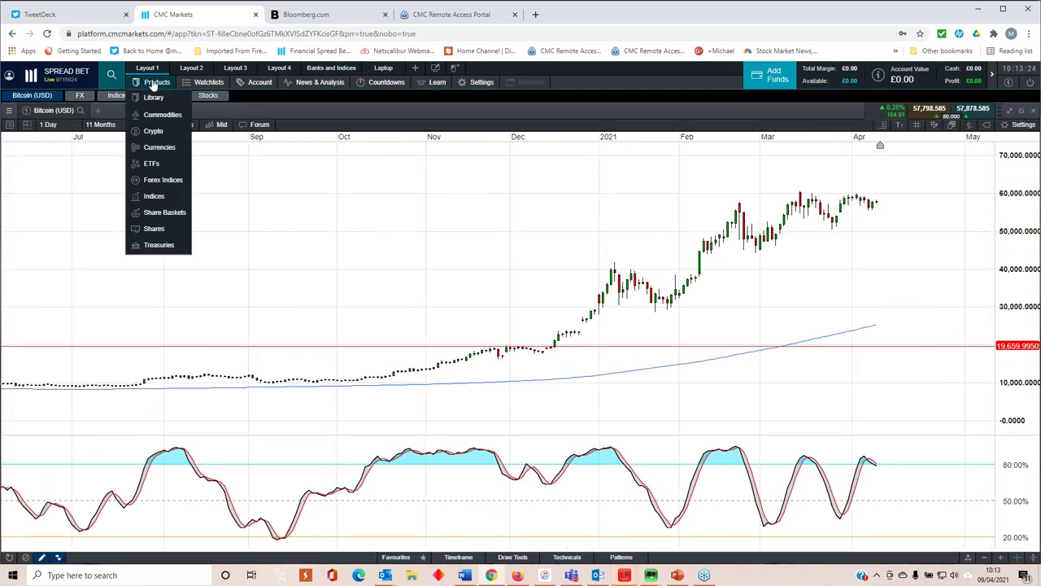
{"action": "left_click", "coordinate": [154, 131]}
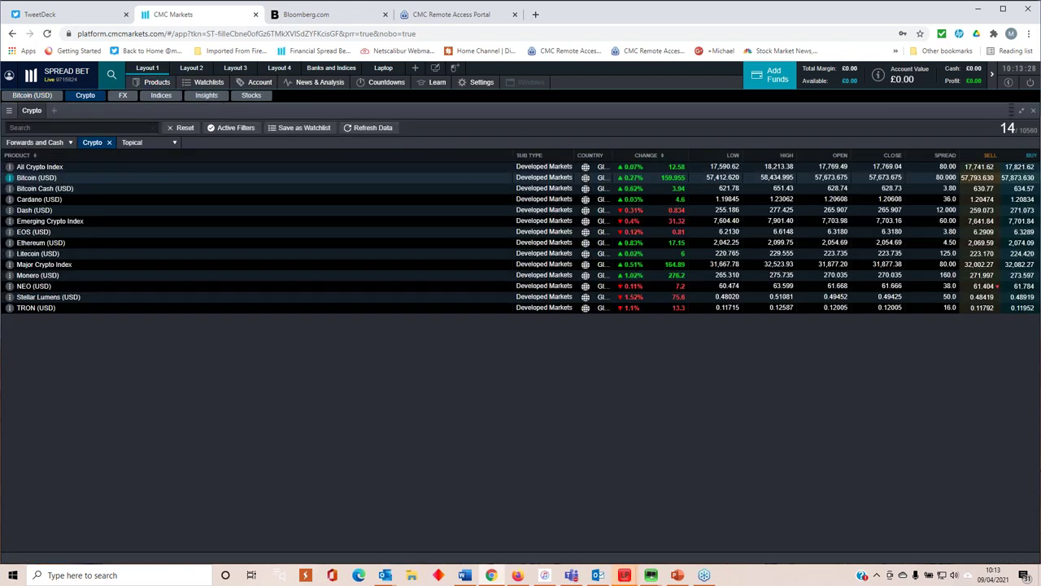
{"action": "left_click", "coordinate": [1022, 110]}
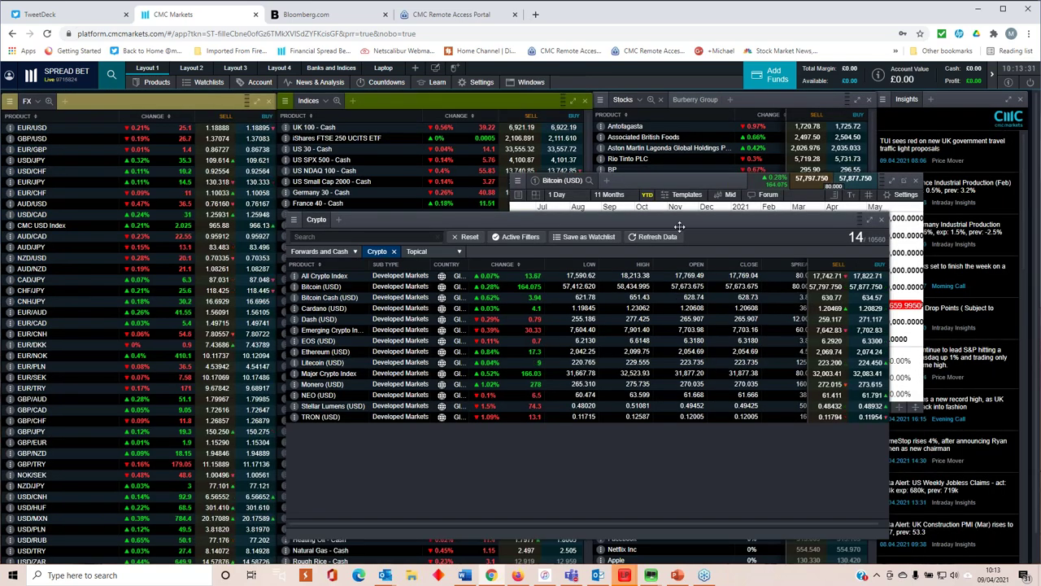
{"action": "left_click_drag", "start_coordinate": [643, 220], "coordinate": [532, 210]}
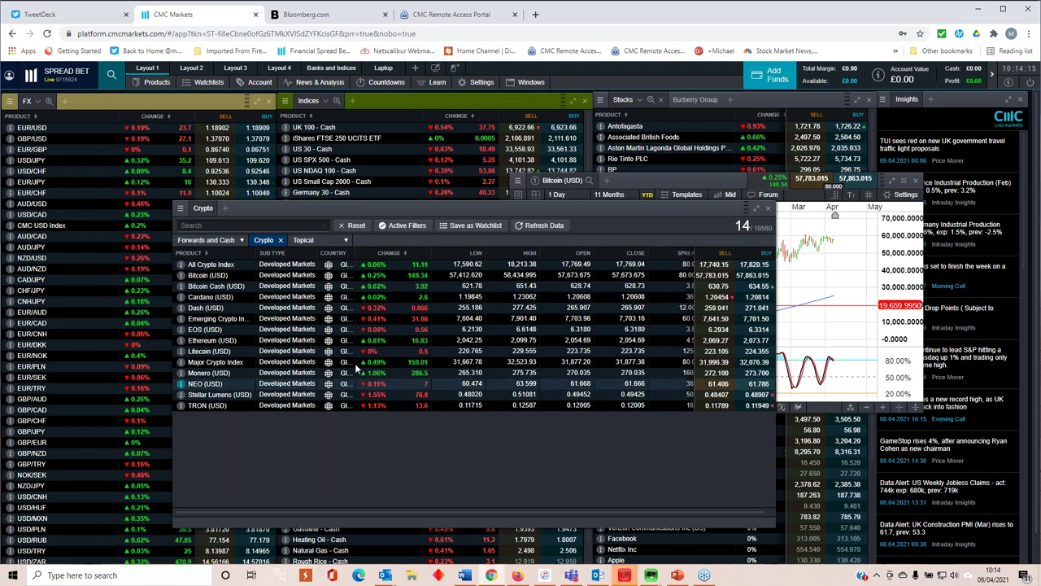
Examine the All Crypto Index and Major Crypto Index daily charts from the Crypto list, the latter over 9 months, closing each
{"action": "left_click", "coordinate": [203, 269]}
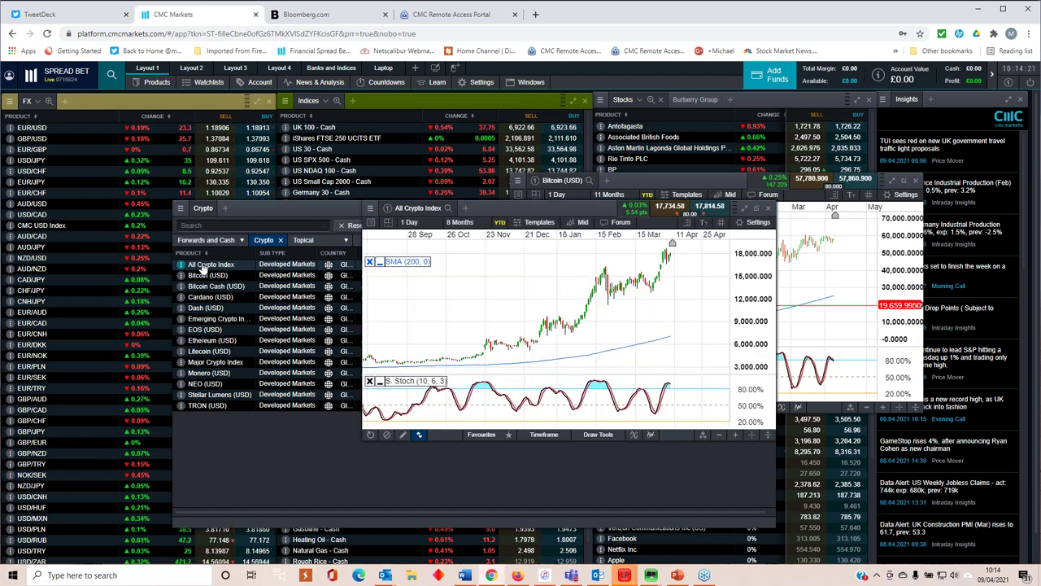
{"action": "left_click", "coordinate": [766, 210]}
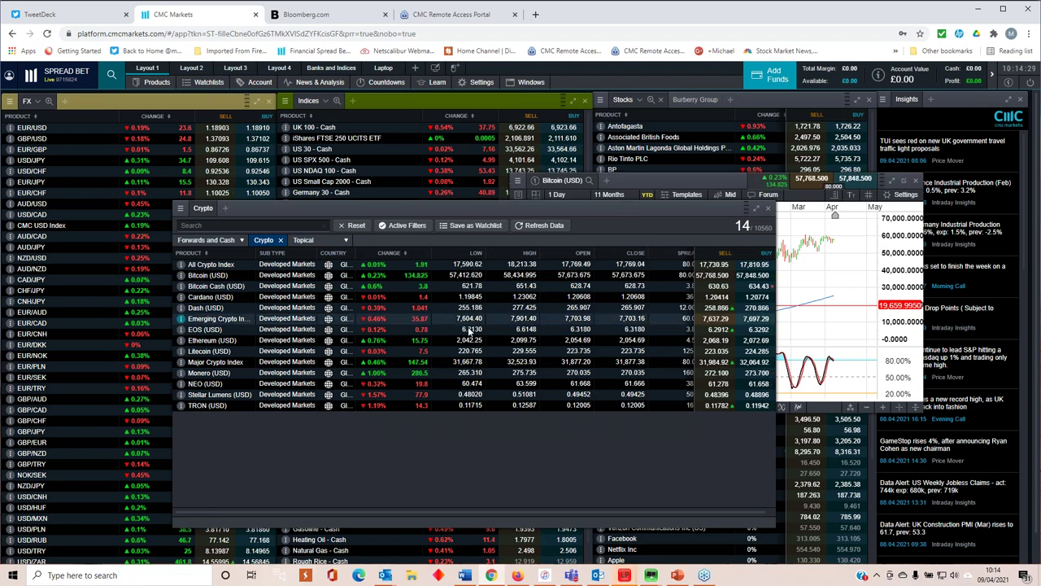
{"action": "left_click", "coordinate": [224, 366]}
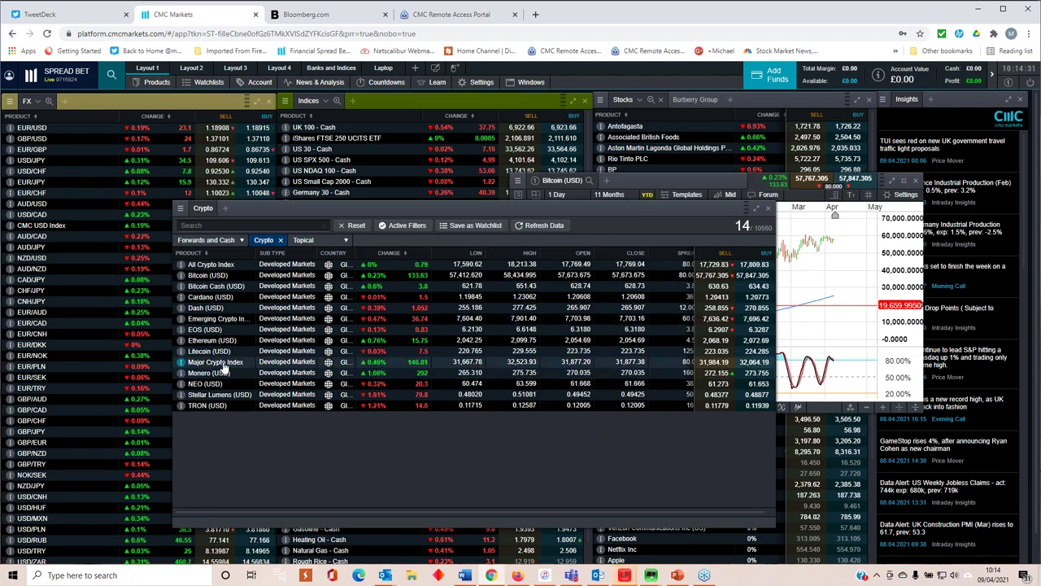
{"action": "scroll", "coordinate": [564, 344], "scroll_direction": "down", "scroll_amount": 6}
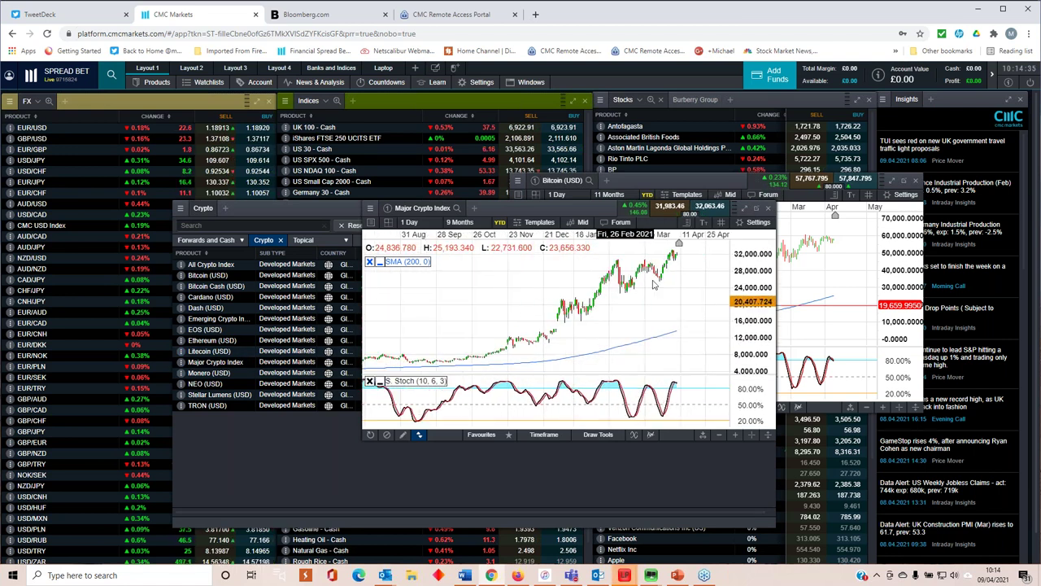
{"action": "left_click", "coordinate": [767, 208]}
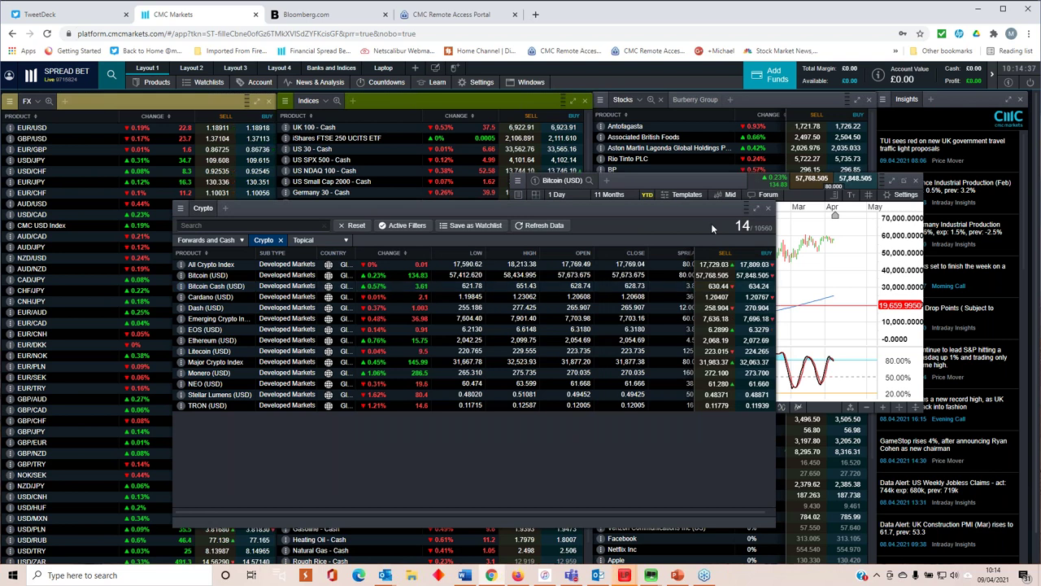
Bring the Bitcoin (USD) chart forward, examine it over 6 months, and close both the chart and the Crypto list
{"action": "left_click", "coordinate": [693, 185]}
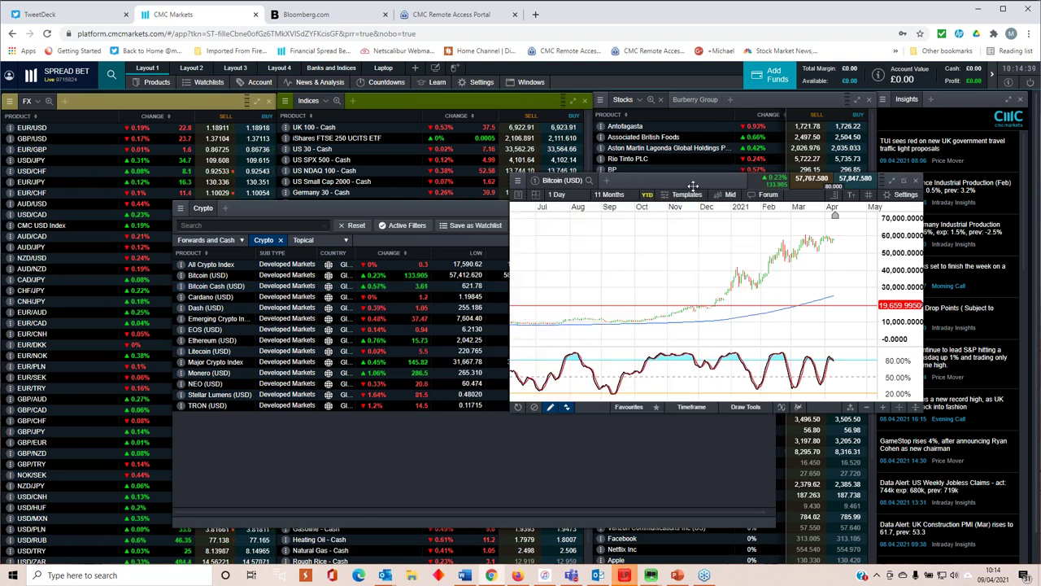
{"action": "scroll", "coordinate": [713, 275], "scroll_direction": "up", "scroll_amount": 5}
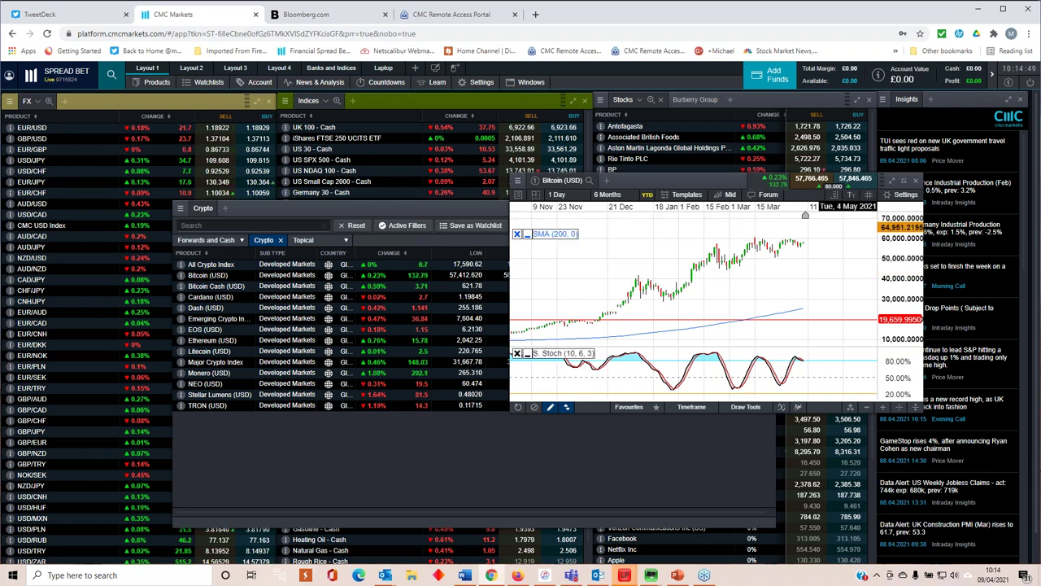
{"action": "left_click", "coordinate": [916, 180]}
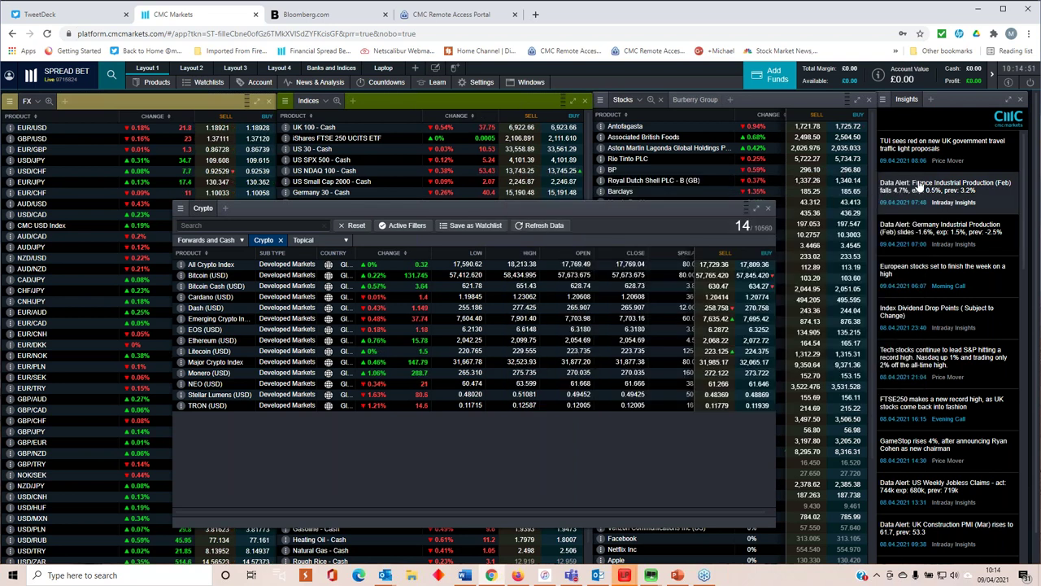
{"action": "left_click", "coordinate": [767, 208]}
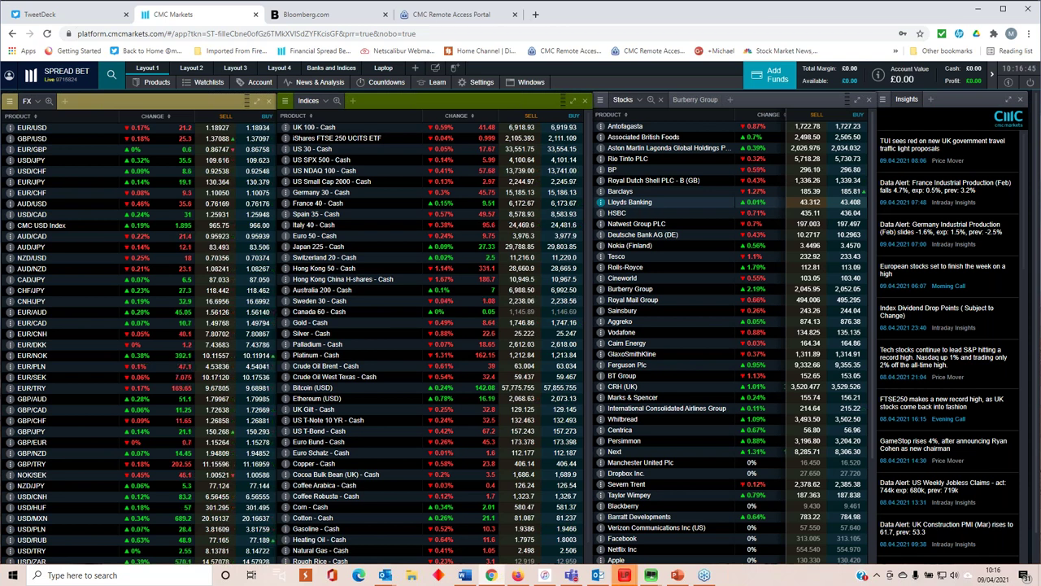
Switch to the Weekly Update slides in PowerPoint and start the slide show from the first slide, opening its display settings
{"action": "left_click", "coordinate": [677, 575]}
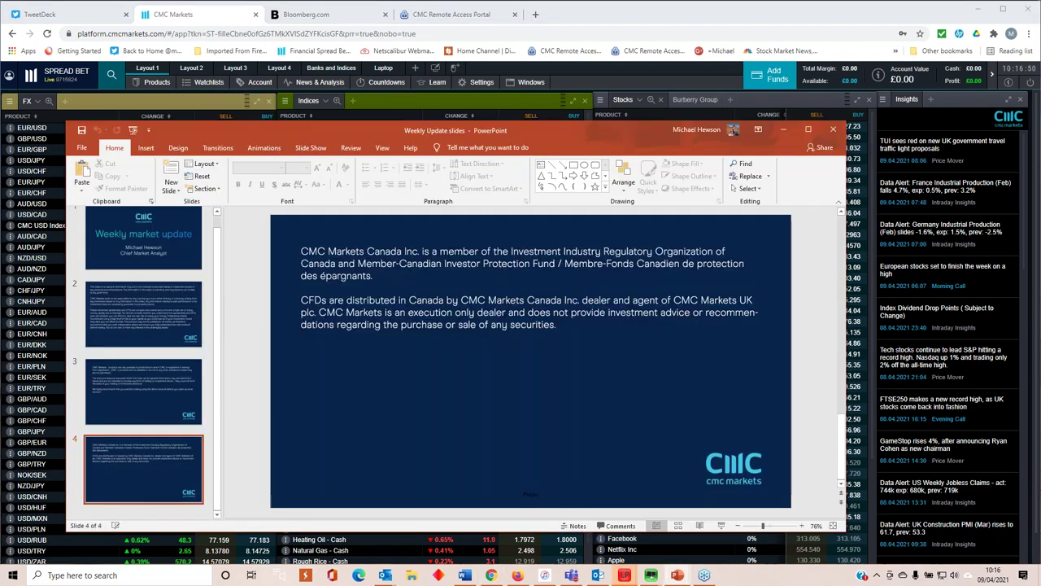
{"action": "key", "text": "F5"}
{"action": "left_click", "coordinate": [175, 21]}
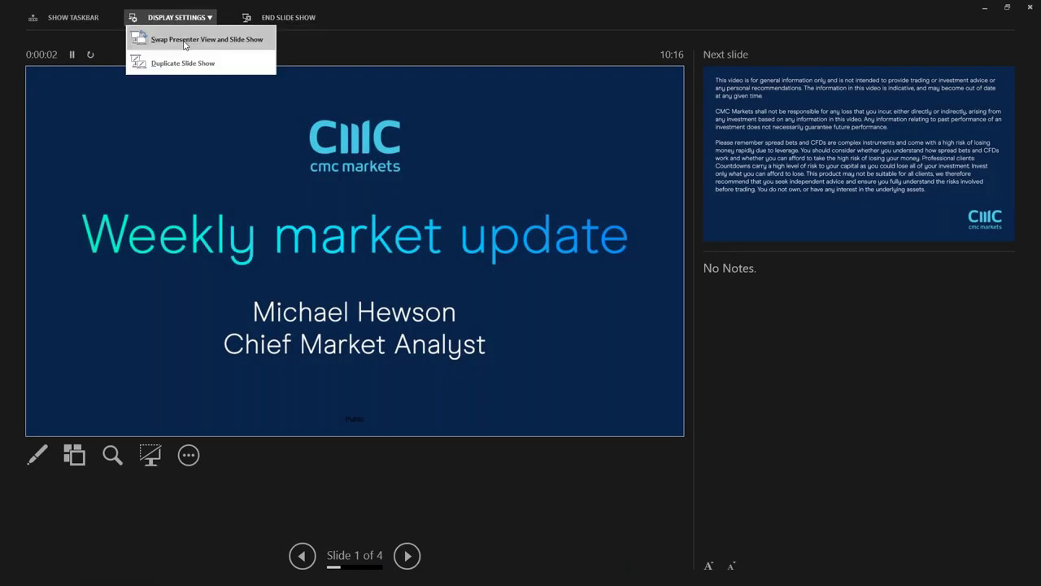